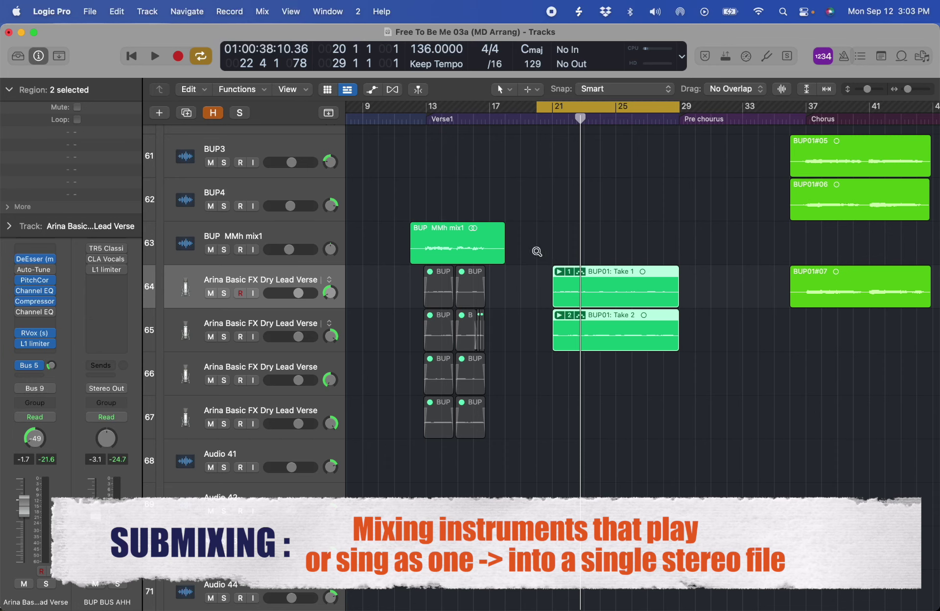
Play back the two BUP01 takes on tracks 64 and 65 in solo within the bar 21 to 29 cycle.
{"action": "left_click_drag", "start_coordinate": [537, 251], "coordinate": [755, 461]}
{"action": "left_click_drag", "start_coordinate": [395, 112], "coordinate": [394, 111]}
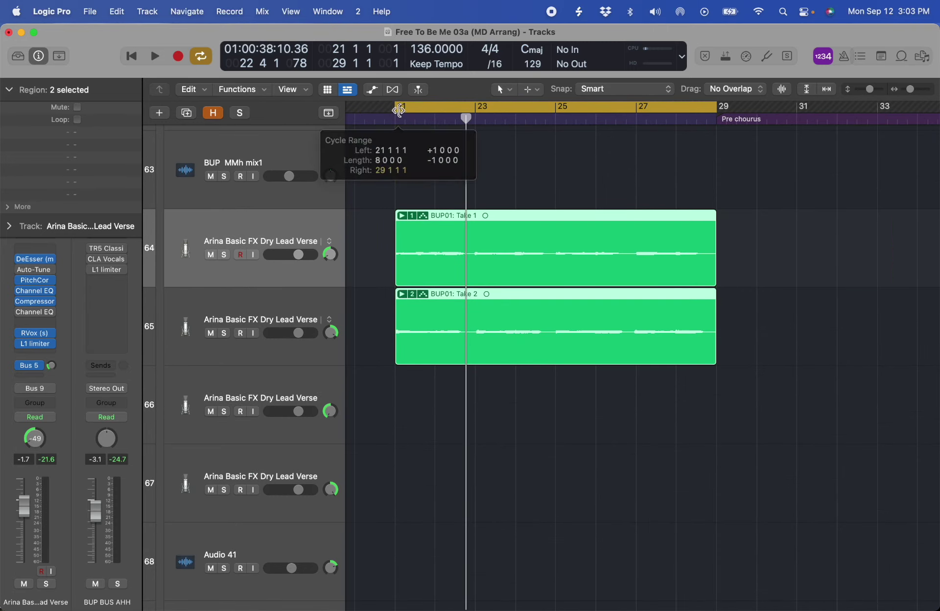
{"action": "key", "text": "space"}
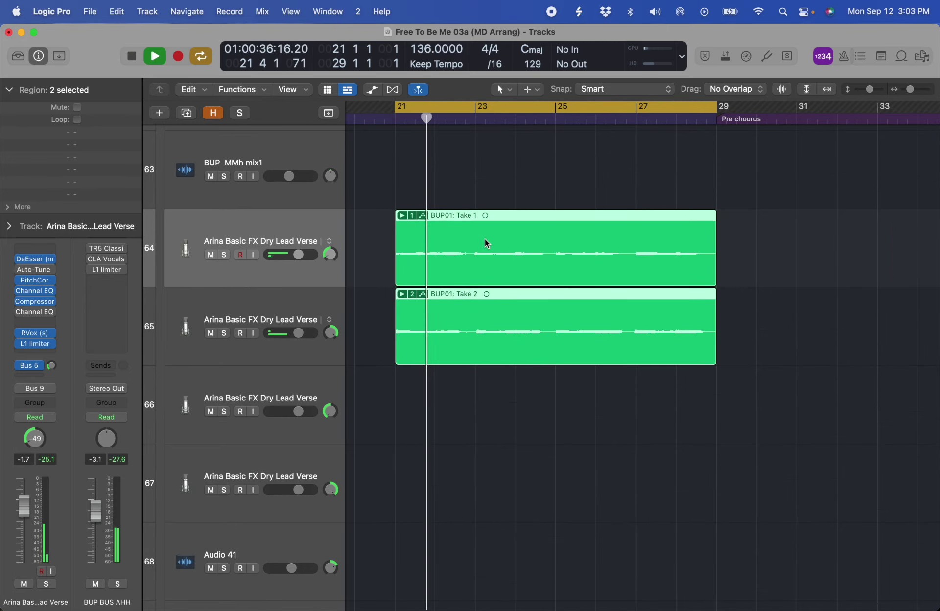
{"action": "key", "text": "space"}
{"action": "key", "text": "ctrl+s"}
{"action": "key", "text": "space"}
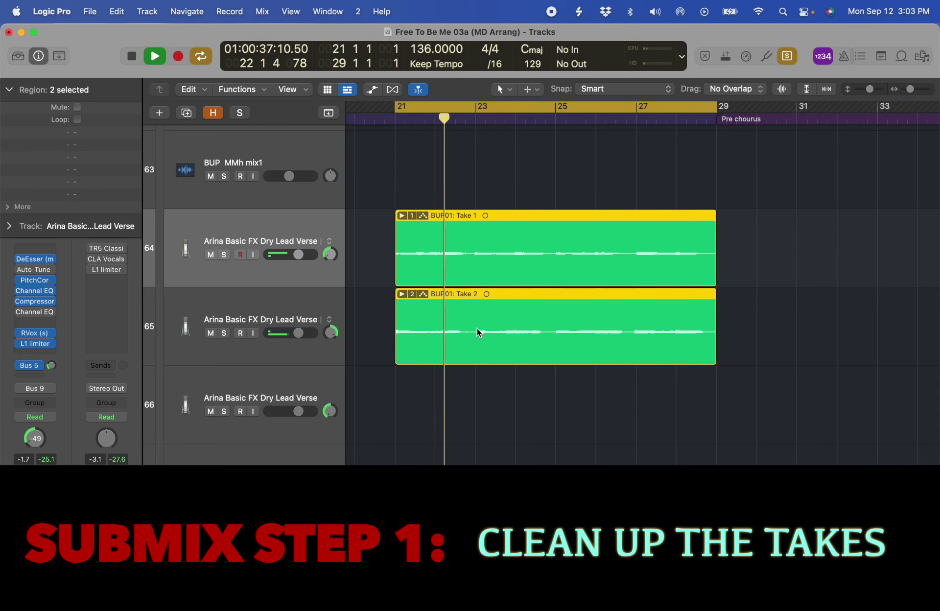
{"action": "key", "text": "space"}
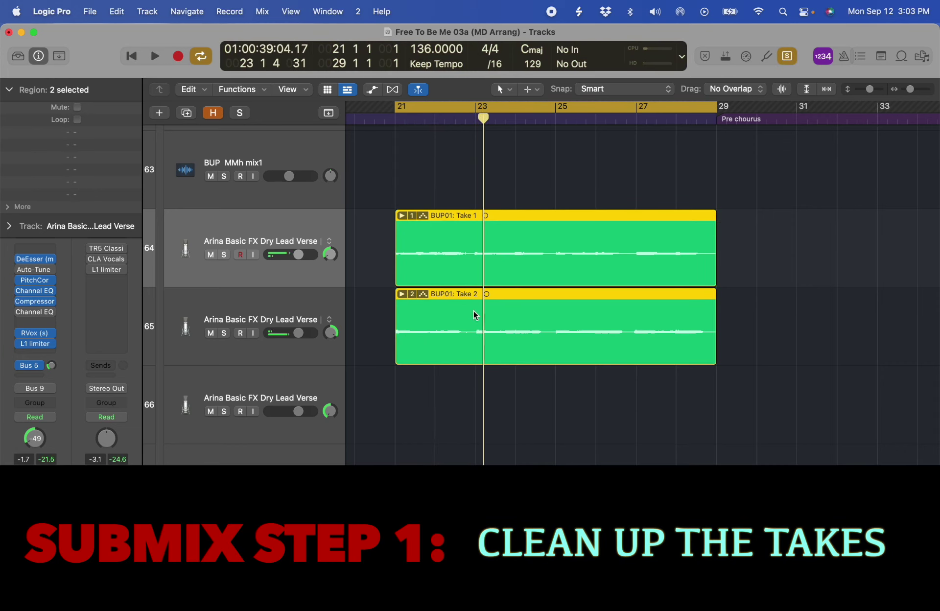
Flatten the BUP01 take folders on tracks 64 and 65.
{"action": "left_click", "coordinate": [401, 215]}
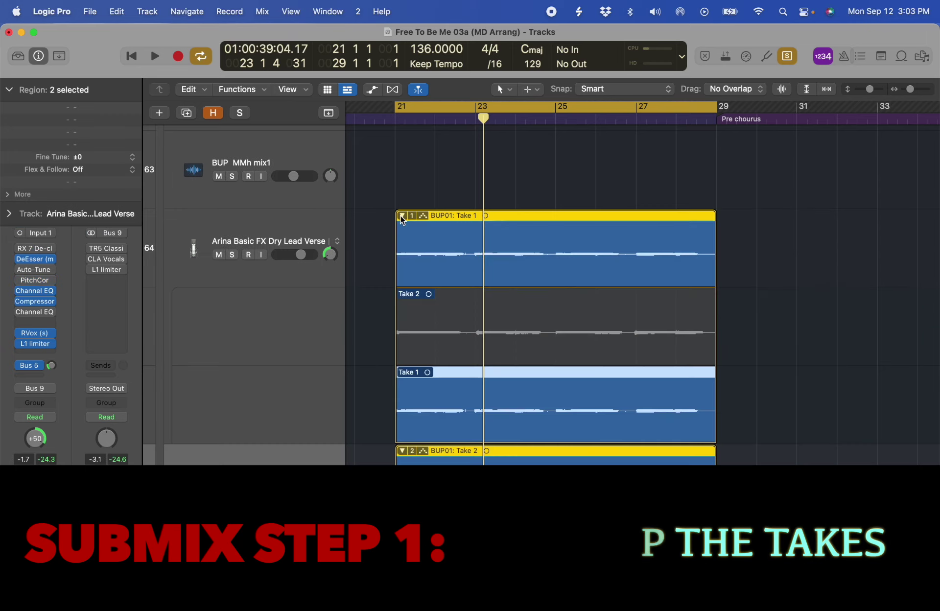
{"action": "left_click", "coordinate": [400, 215]}
{"action": "key", "text": "Down"}
{"action": "left_click", "coordinate": [407, 196]}
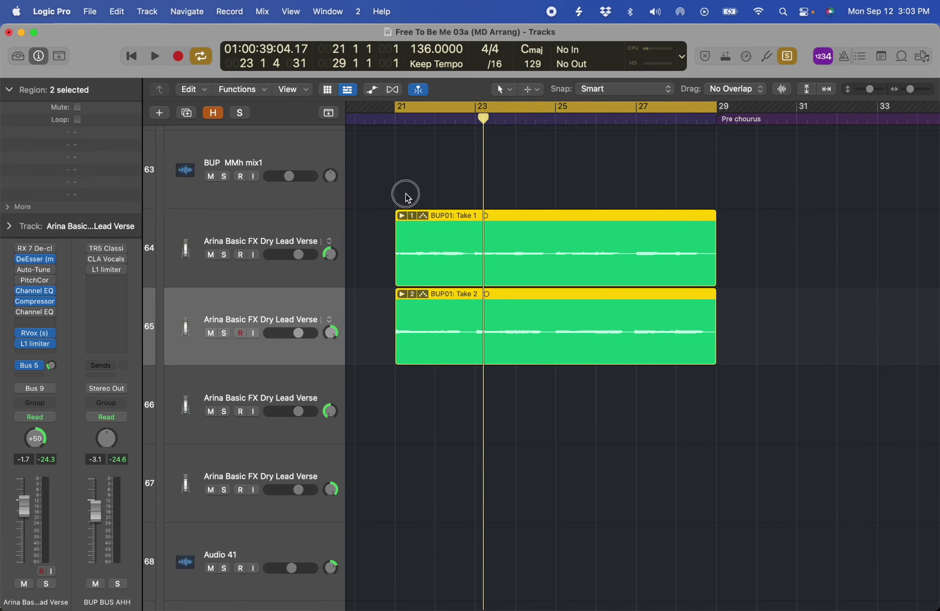
{"action": "left_click", "coordinate": [424, 215]}
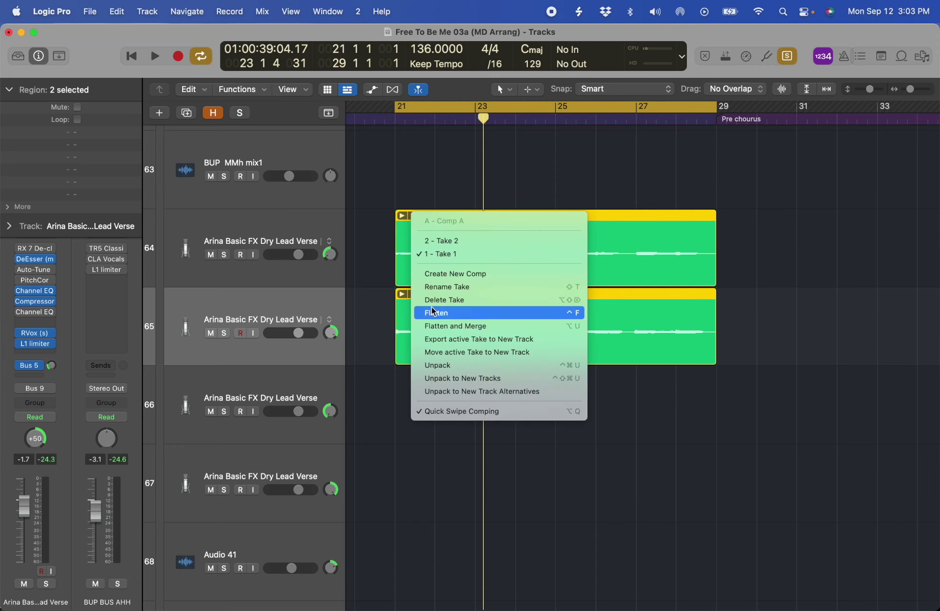
{"action": "left_click", "coordinate": [436, 313]}
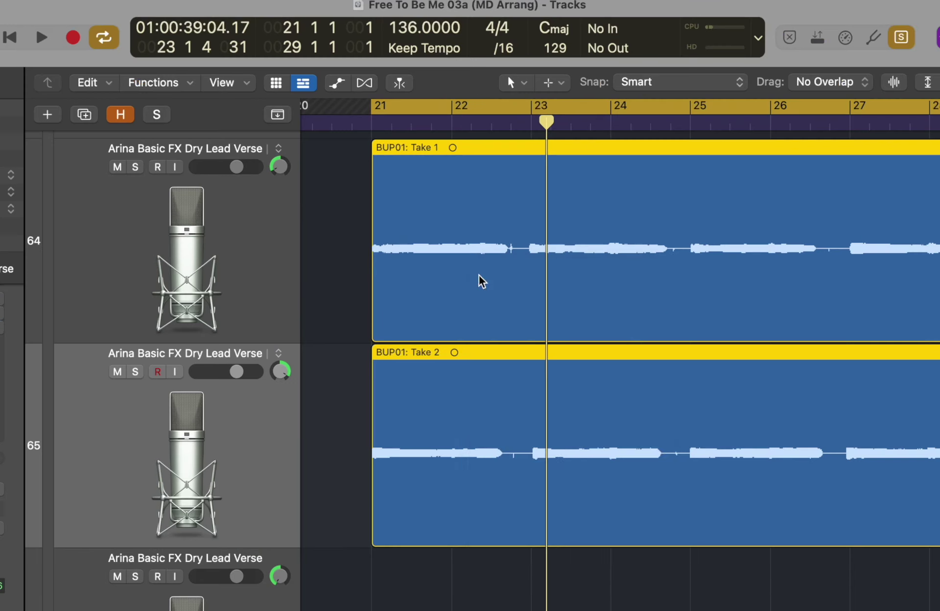
Split both BUP01 takes into equal two-bar segments from bar 23 with the Scissors tool, and return to the Pointer tool.
{"action": "key", "text": "t"}
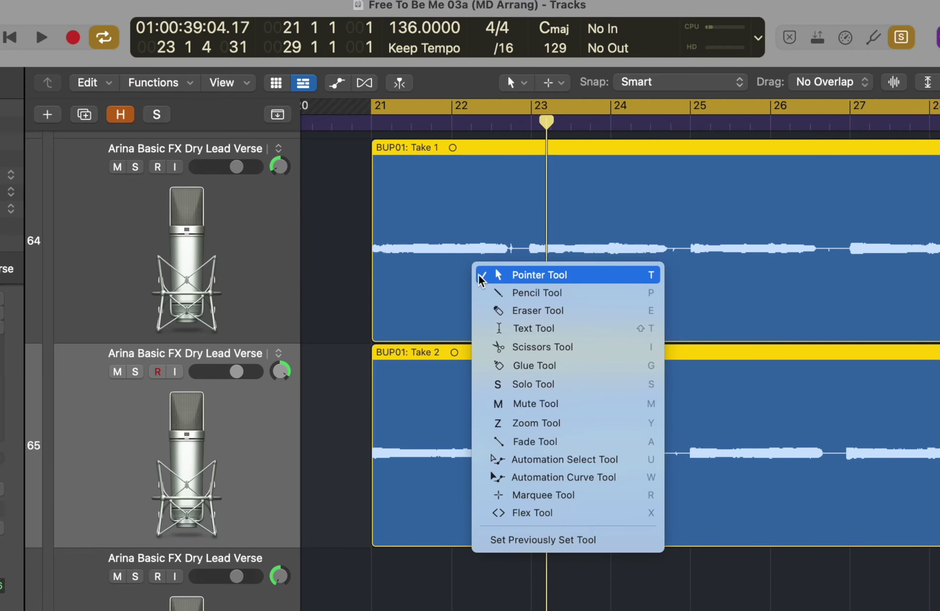
{"action": "left_click", "coordinate": [538, 355]}
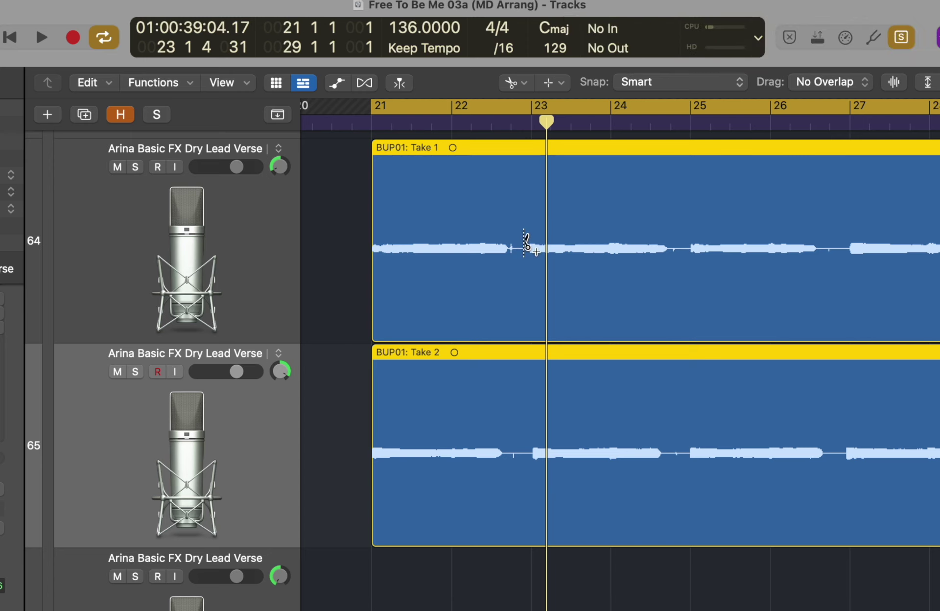
{"action": "scroll", "coordinate": [504, 502], "scroll_direction": "down", "scroll_amount": 5}
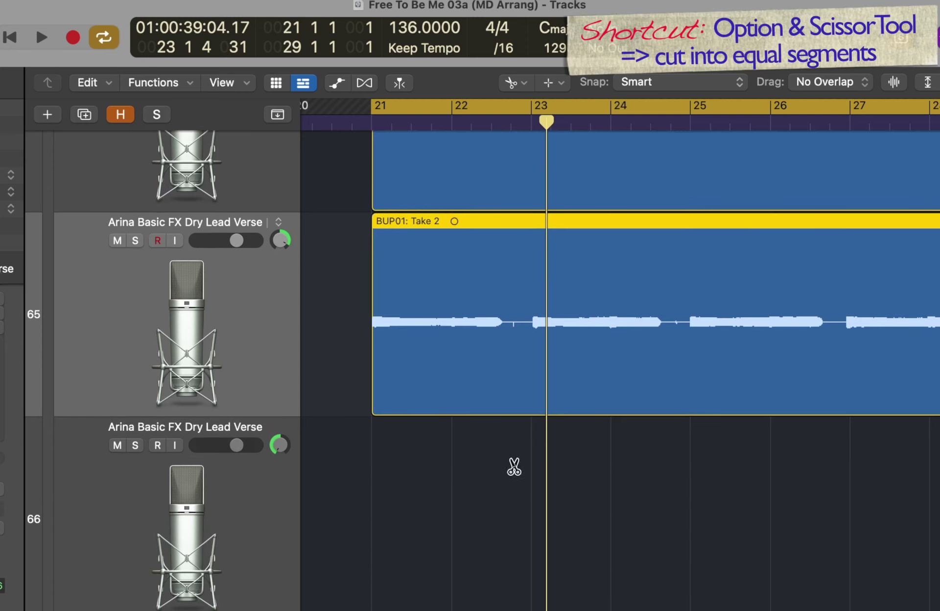
{"action": "left_click", "coordinate": [537, 160], "text": "alt"}
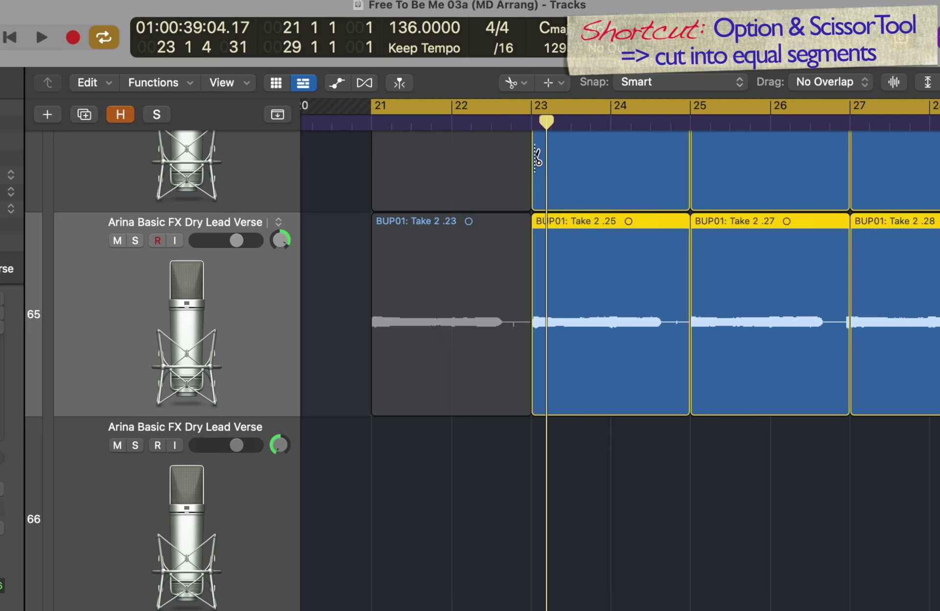
{"action": "scroll", "coordinate": [587, 382], "scroll_direction": "down", "scroll_amount": 4}
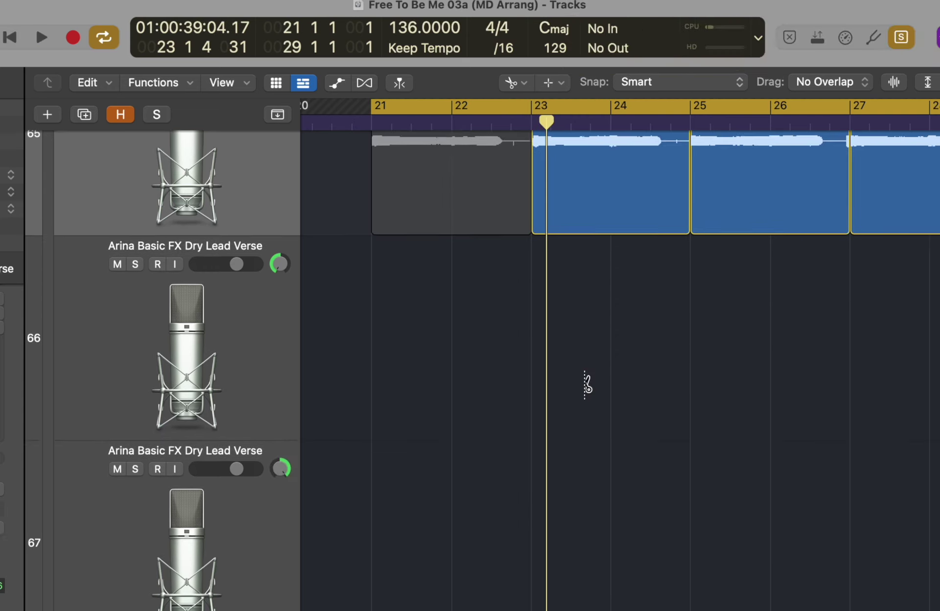
{"action": "scroll", "coordinate": [588, 382], "scroll_direction": "up", "scroll_amount": 7}
{"action": "key", "text": "t"}
{"action": "key", "text": "t"}
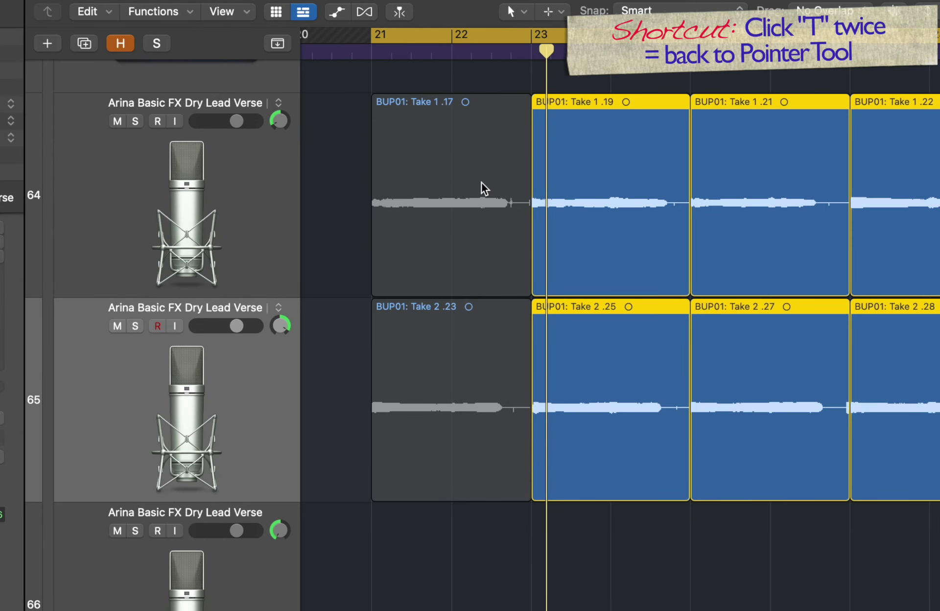
Trim the silent tails off all segments on tracks 64 and 65 together, and extend their starts slightly ahead of the bar lines.
{"action": "left_click", "coordinate": [503, 84]}
{"action": "key", "text": "super+a"}
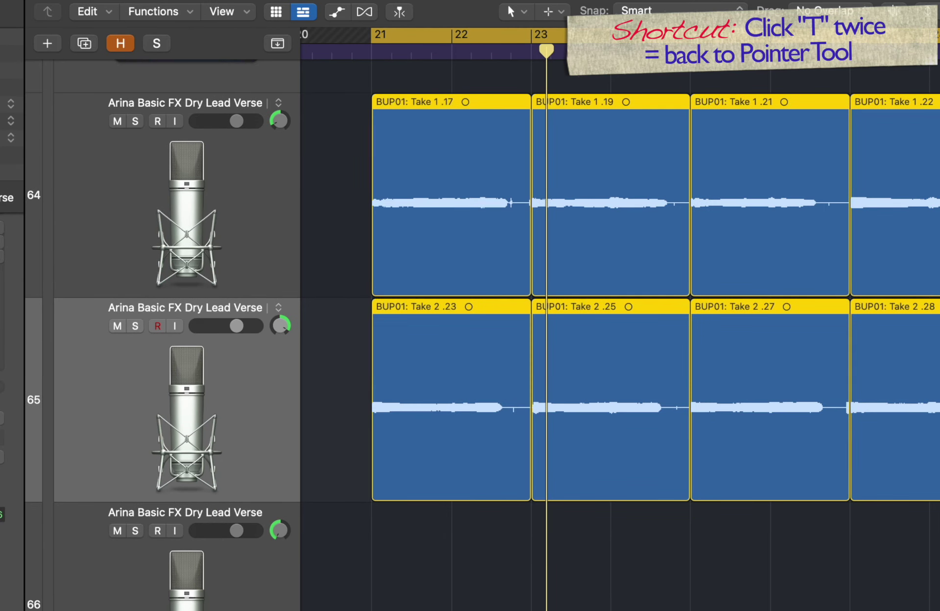
{"action": "left_click_drag", "start_coordinate": [849, 493], "coordinate": [829, 492]}
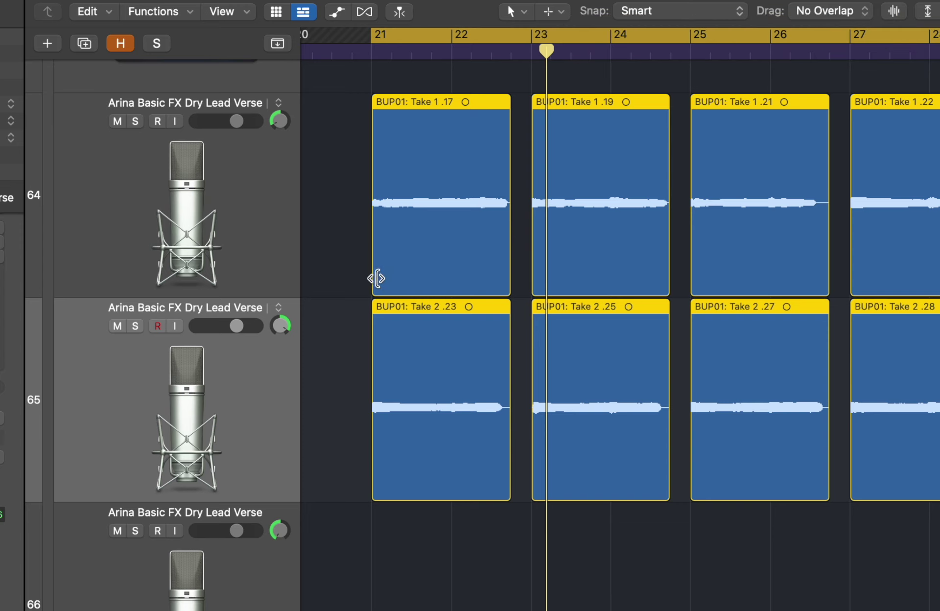
{"action": "left_click_drag", "start_coordinate": [375, 281], "coordinate": [367, 278]}
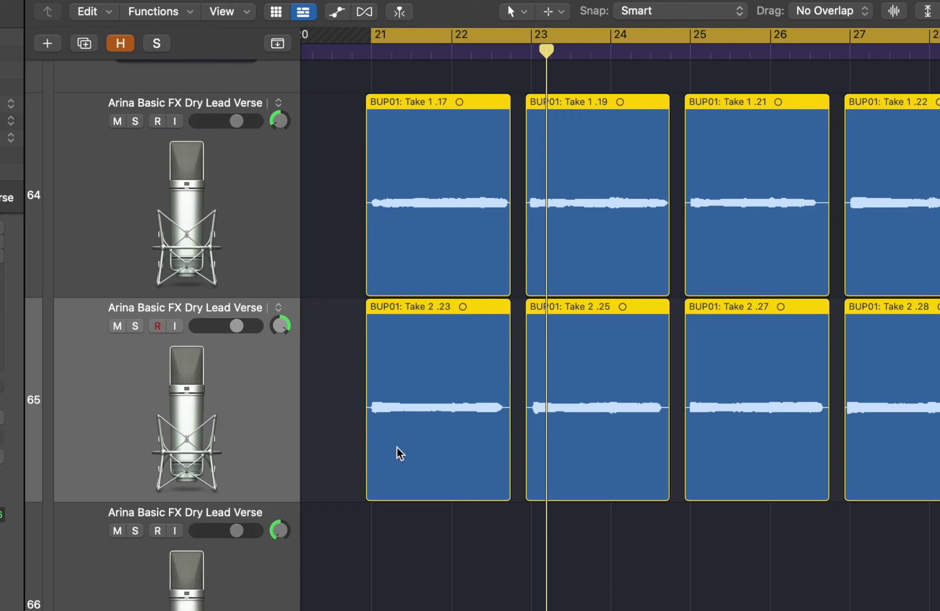
Examine the onset of the first segments at bar 21 up close and listen to their timing.
{"action": "key", "text": "super+Right"}
{"action": "key", "text": "super+Right"}
{"action": "key", "text": "super+Right"}
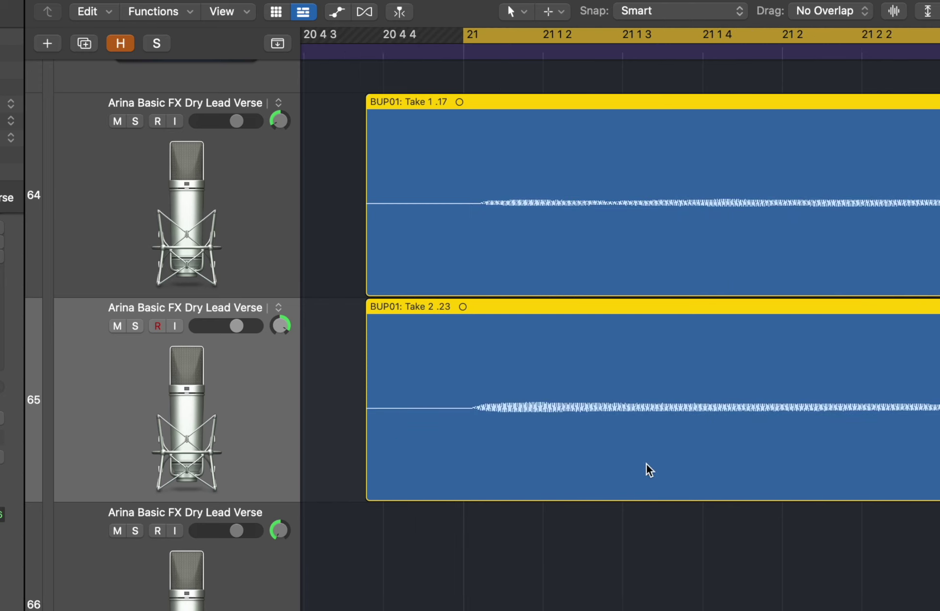
{"action": "key", "text": "space"}
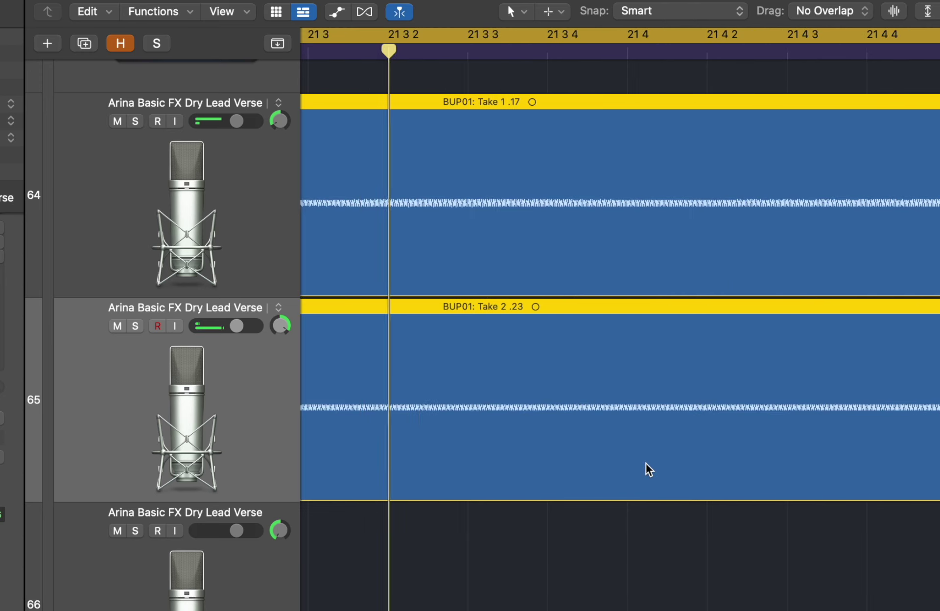
{"action": "key", "text": "super+Left"}
{"action": "key", "text": "super+Left"}
{"action": "key", "text": "super+Left"}
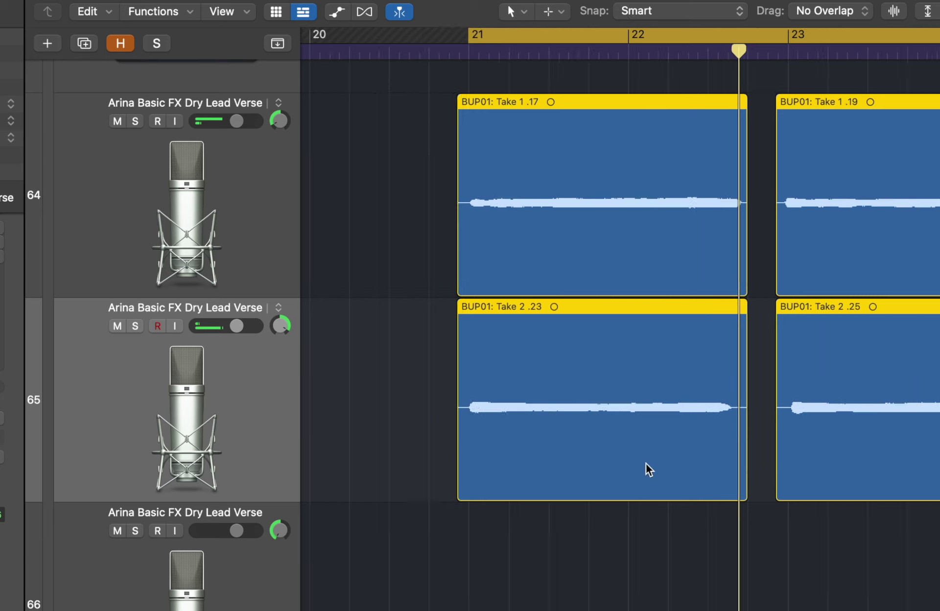
Shift the second Take 2 segment slightly earlier so its vocal onset lines up with bar 23, and check it by ear.
{"action": "left_click_drag", "start_coordinate": [745, 264], "coordinate": [864, 456]}
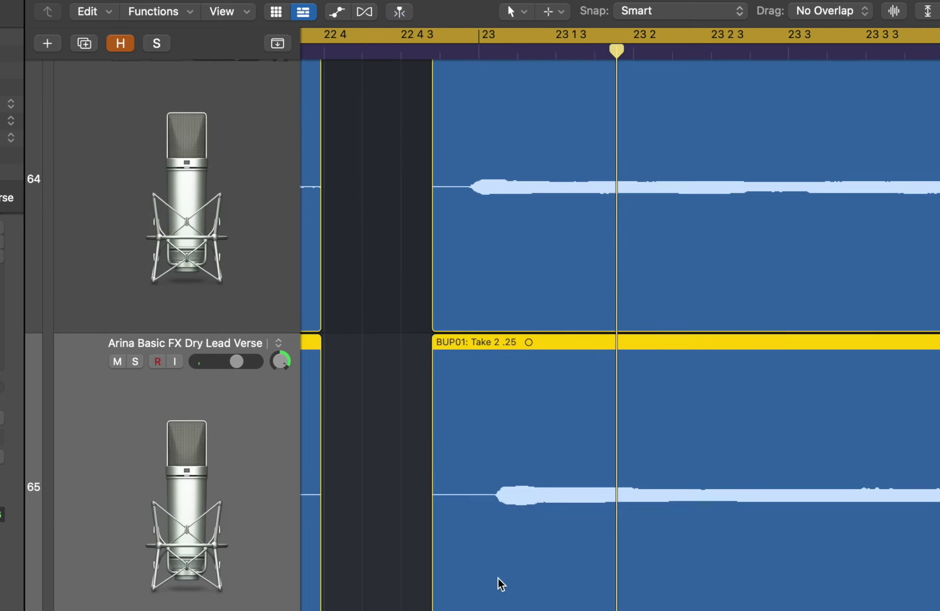
{"action": "left_click", "coordinate": [421, 543]}
{"action": "left_click_drag", "start_coordinate": [498, 545], "coordinate": [496, 545]}
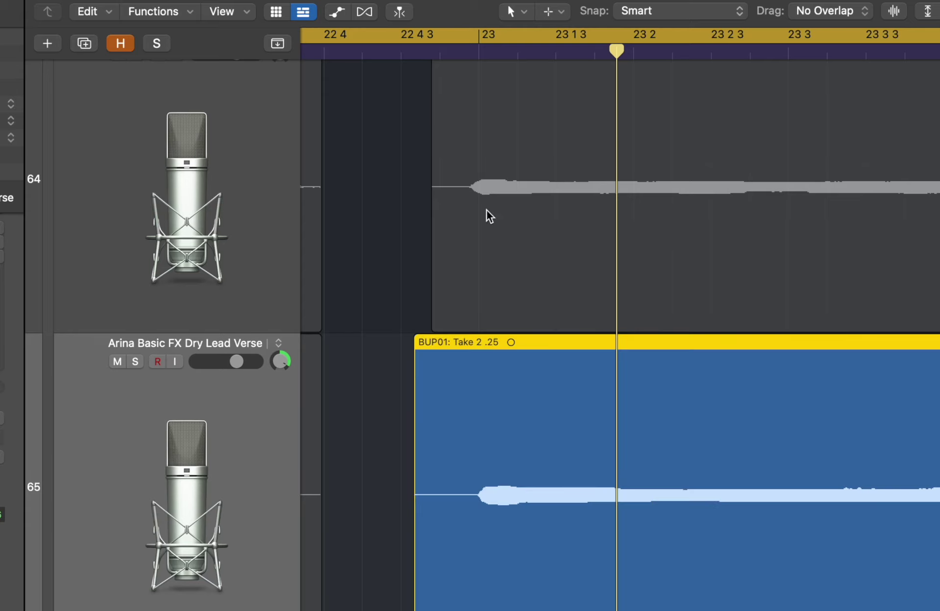
{"action": "double_click", "coordinate": [454, 50]}
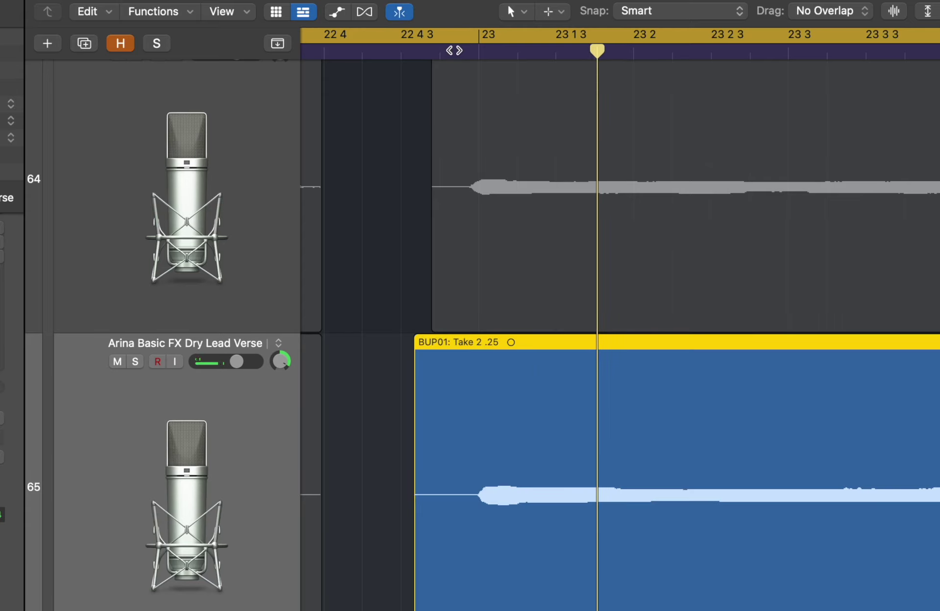
{"action": "left_click", "coordinate": [482, 114]}
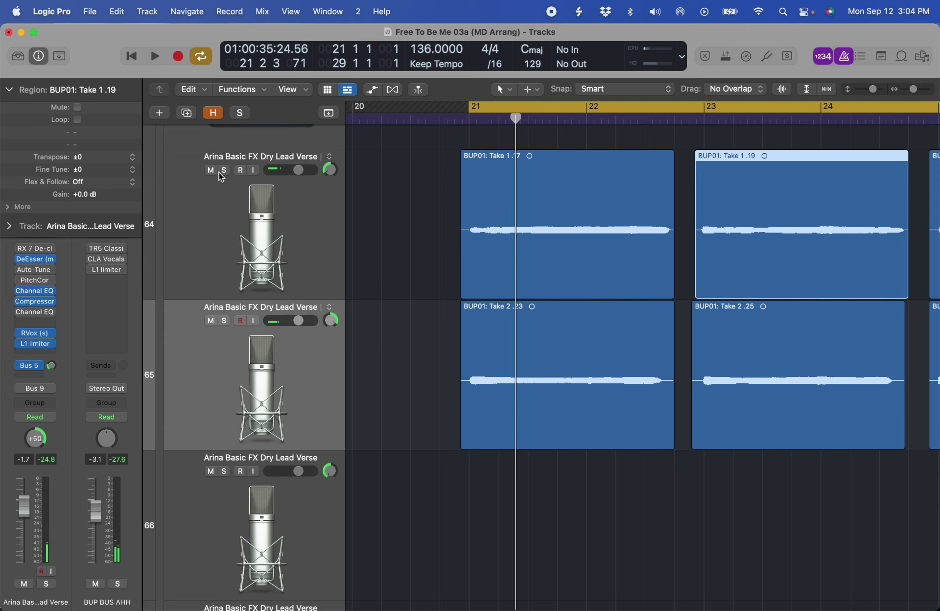
Solo tracks 64 and 65 and play back the trimmed segments together from bar 21.
{"action": "left_click", "coordinate": [223, 170]}
{"action": "left_click", "coordinate": [223, 320]}
{"action": "key", "text": "space"}
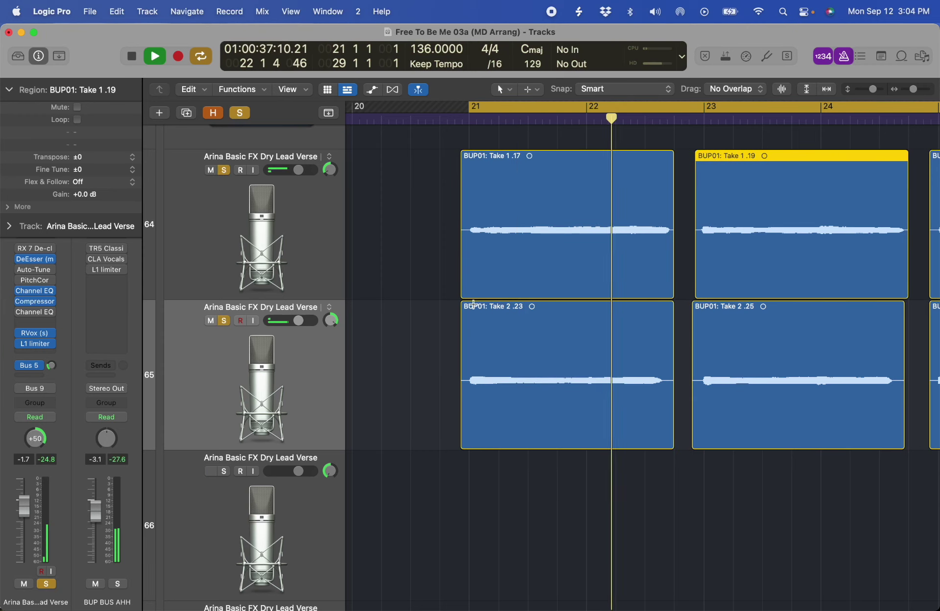
{"action": "key", "text": "super+Left"}
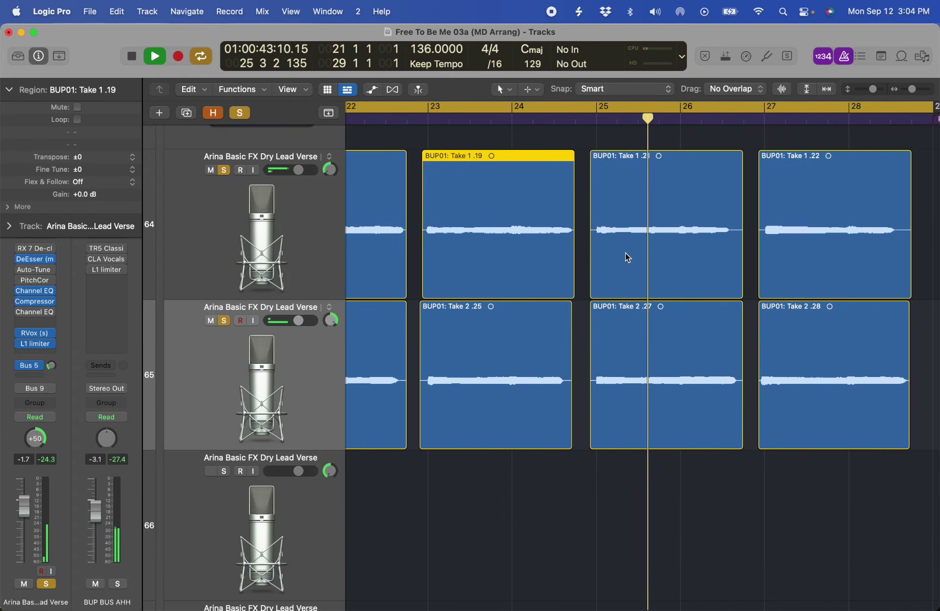
{"action": "key", "text": "space"}
Copy the third and fourth segments of both takes onto tracks 66 and 67 starting at bar 21, and solo those tracks.
{"action": "scroll", "coordinate": [705, 263], "scroll_direction": "left", "scroll_amount": 4}
{"action": "scroll", "coordinate": [883, 265], "scroll_direction": "right", "scroll_amount": 3}
{"action": "scroll", "coordinate": [883, 265], "scroll_direction": "down", "scroll_amount": 3}
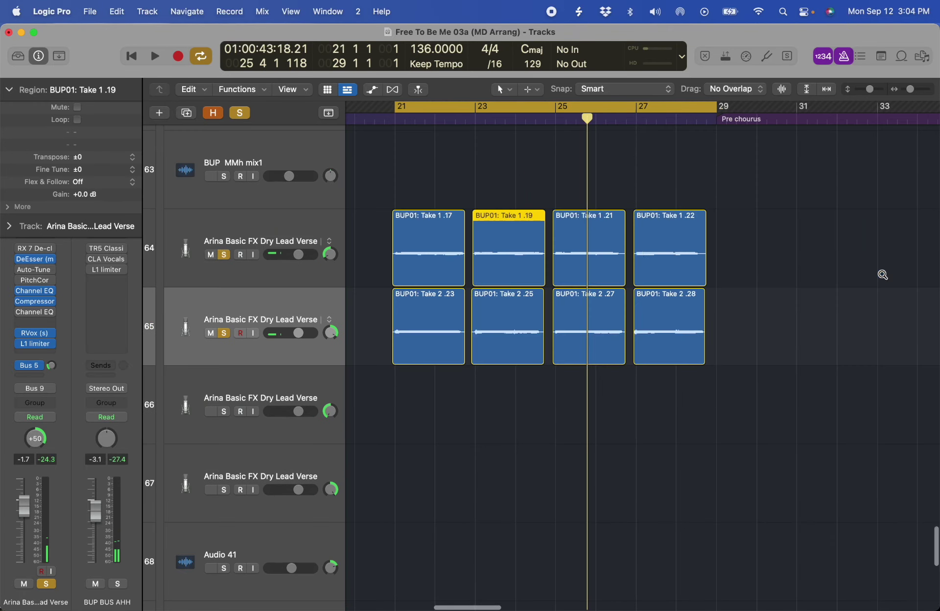
{"action": "left_click_drag", "start_coordinate": [755, 237], "coordinate": [435, 476]}
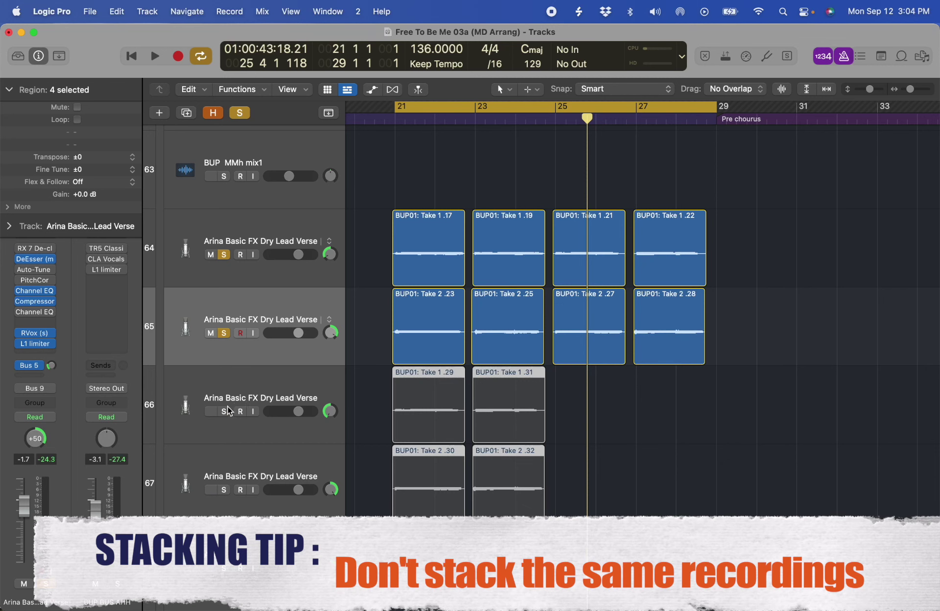
{"action": "left_click_drag", "start_coordinate": [228, 411], "coordinate": [227, 464]}
Narrow the panning of the stacked tracks, setting track 66 to -29 and track 67 to about +25.
{"action": "left_click", "coordinate": [318, 239]}
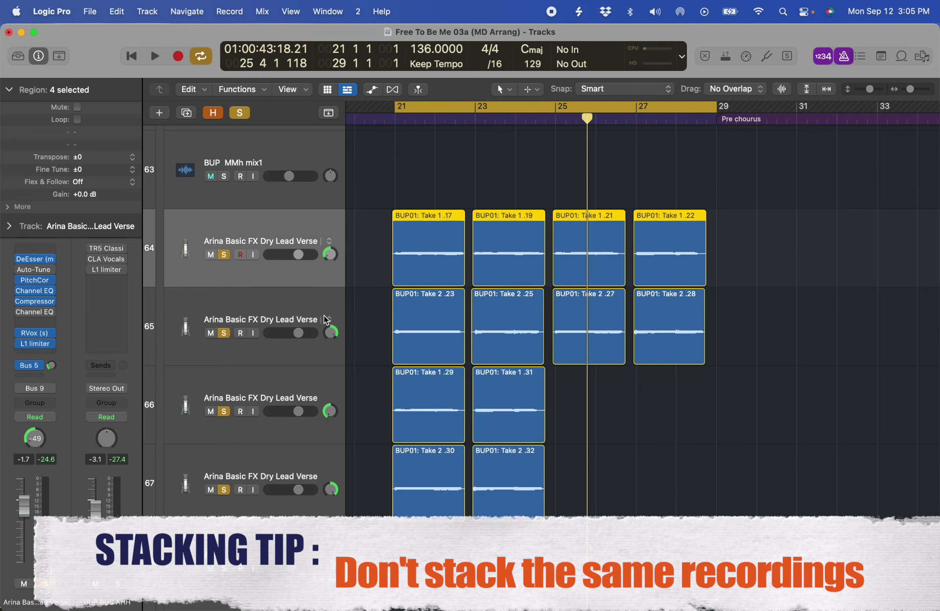
{"action": "left_click", "coordinate": [330, 412]}
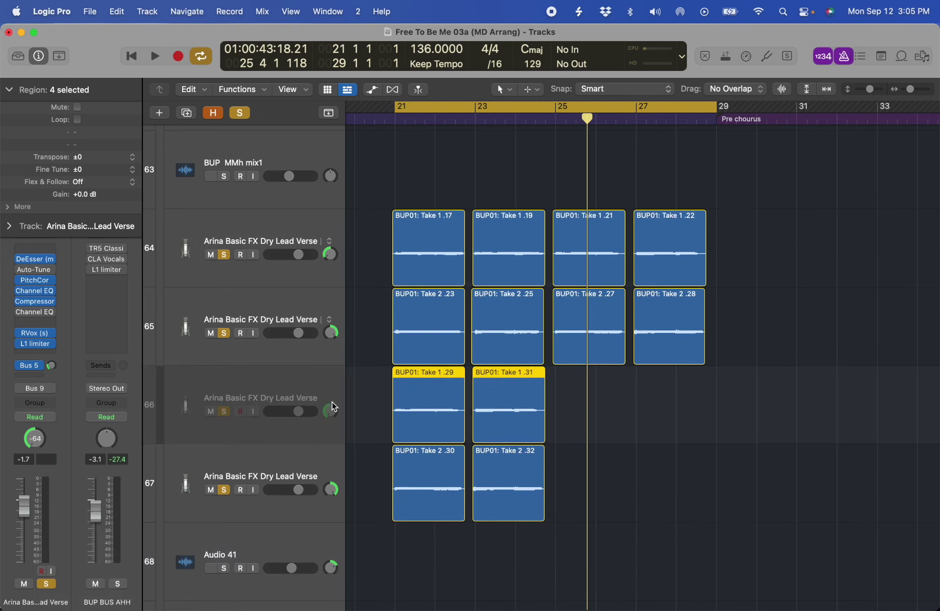
{"action": "left_click", "coordinate": [331, 490]}
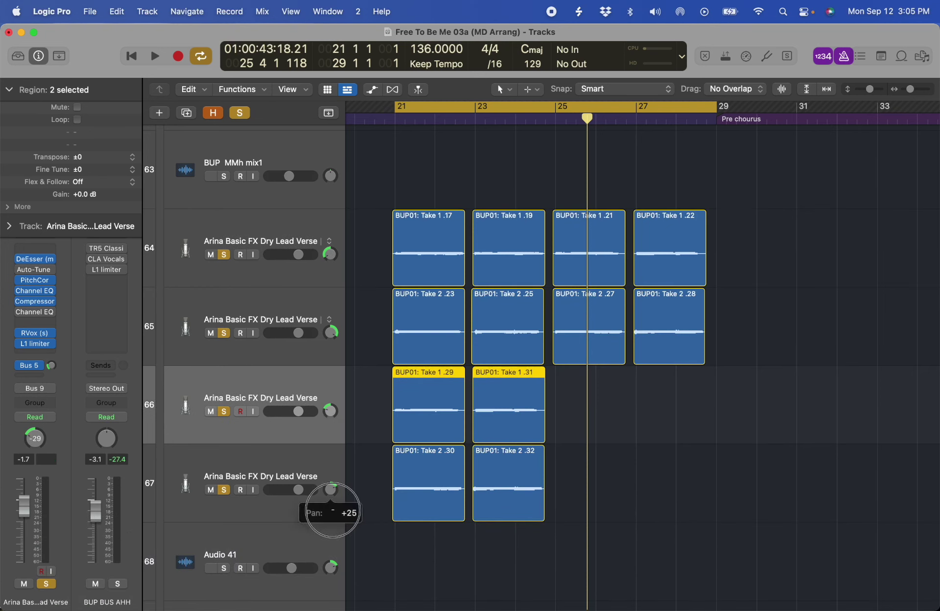
Select the eight stacked regions in bars 21 to 24 on tracks 64 to 67 and play them back.
{"action": "left_click_drag", "start_coordinate": [370, 245], "coordinate": [520, 489]}
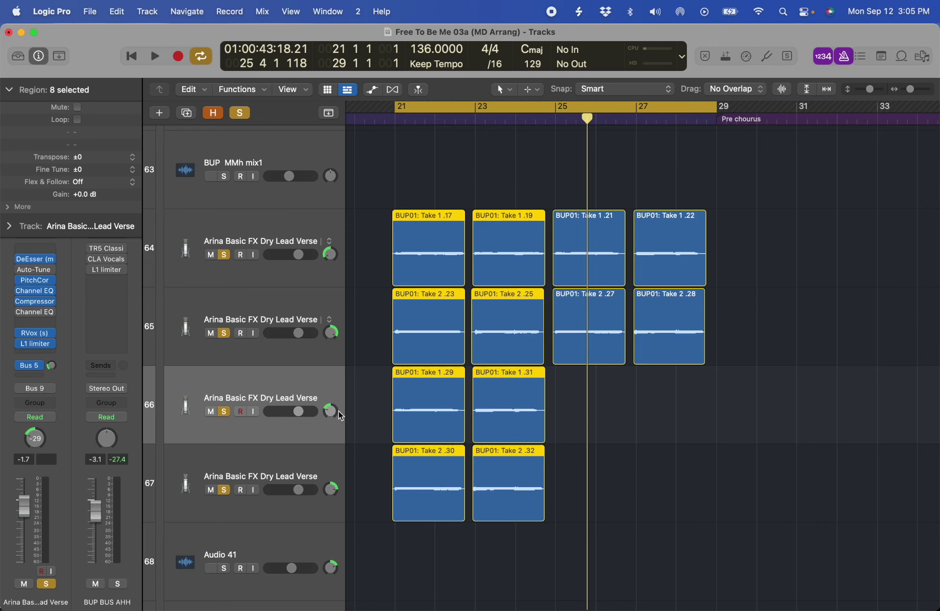
{"action": "key", "text": "shift+space"}
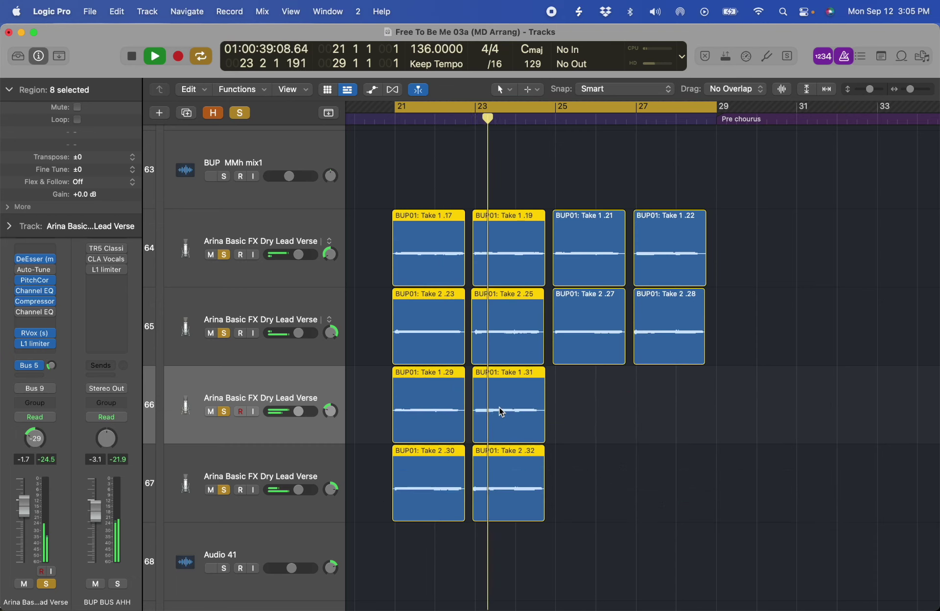
{"action": "key", "text": "space"}
Add a short fade-in to the start of all eight selected regions on tracks 64 to 67.
{"action": "left_click_drag", "start_coordinate": [368, 233], "coordinate": [566, 553]}
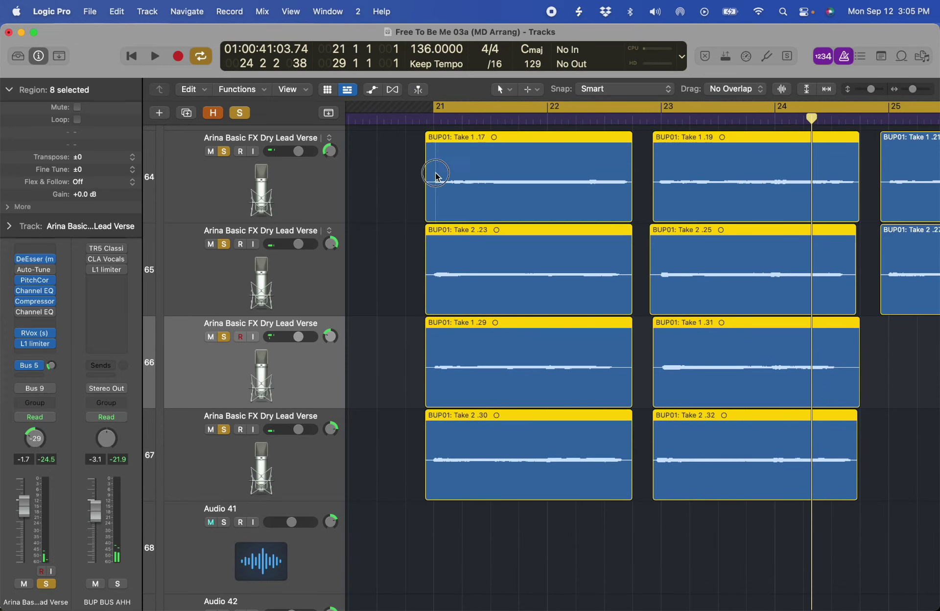
{"action": "left_click_drag", "start_coordinate": [437, 177], "coordinate": [418, 176]}
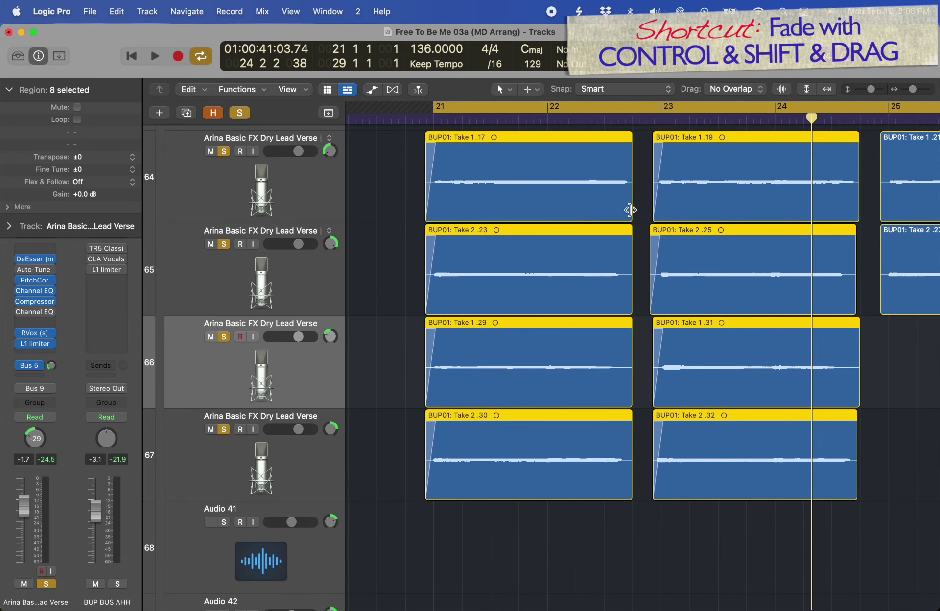
Add a fade-out to the ends of the eight selected regions on tracks 64 to 67 and play them back.
{"action": "left_click_drag", "start_coordinate": [630, 216], "coordinate": [616, 191]}
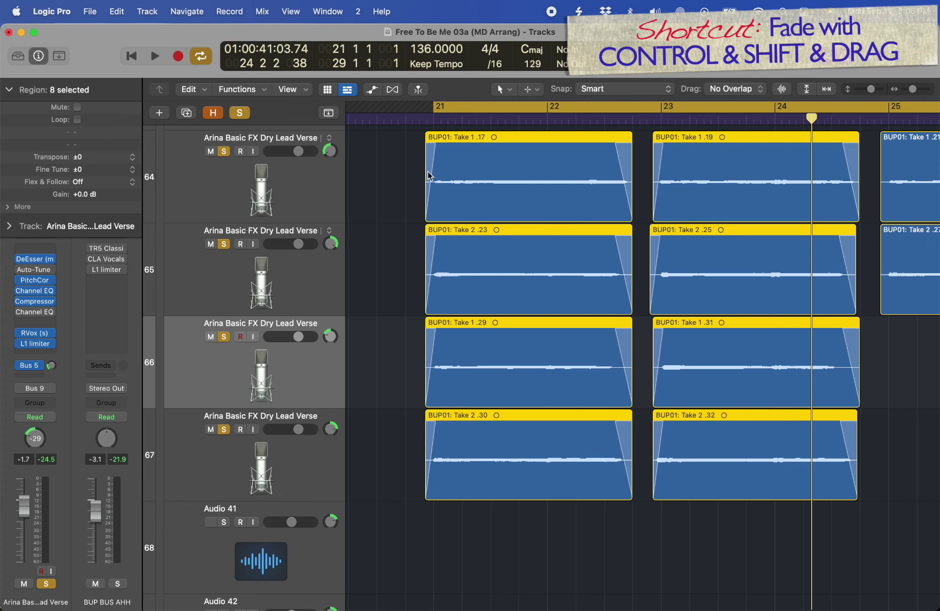
{"action": "key", "text": "space"}
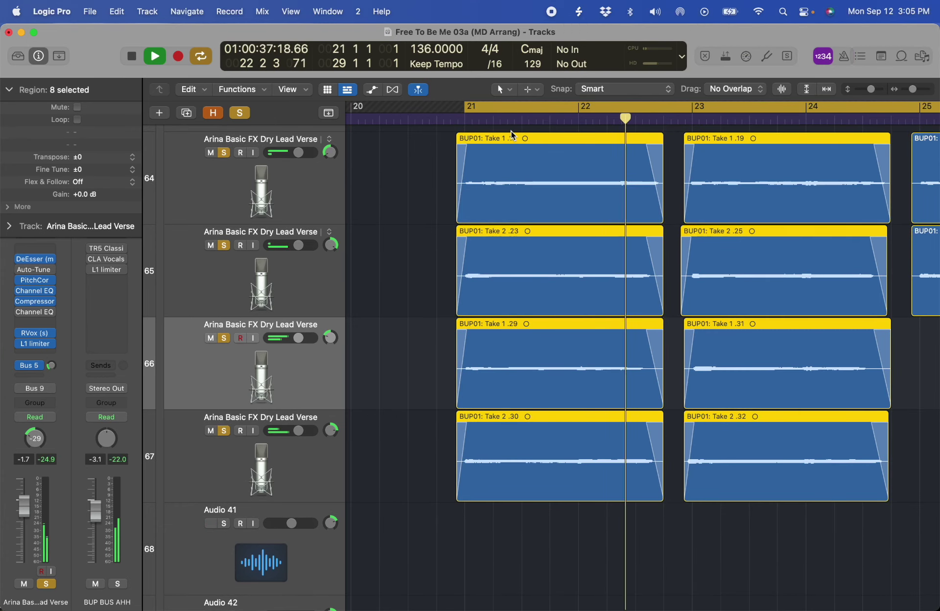
{"action": "scroll", "coordinate": [632, 260], "scroll_direction": "right", "scroll_amount": 5}
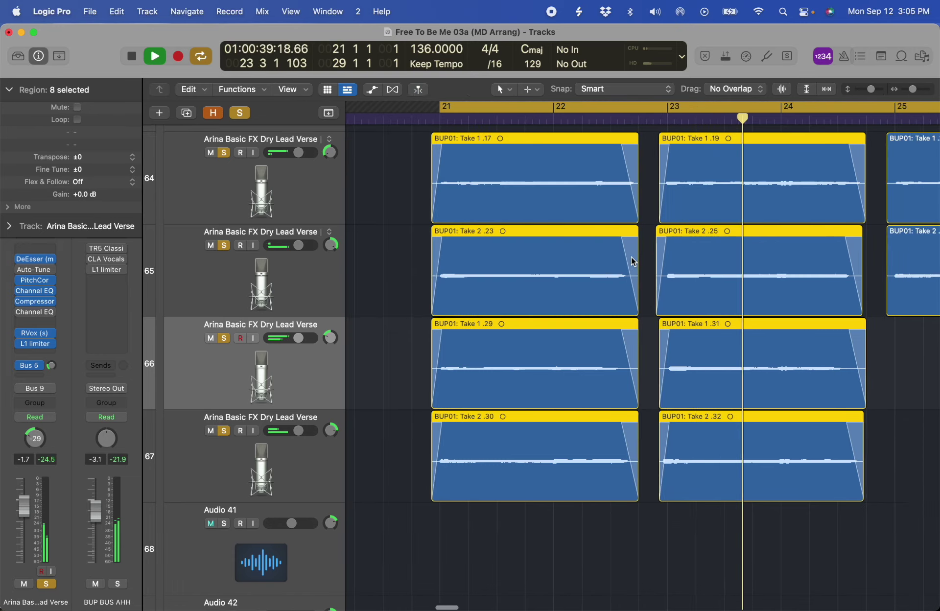
{"action": "key", "text": "space"}
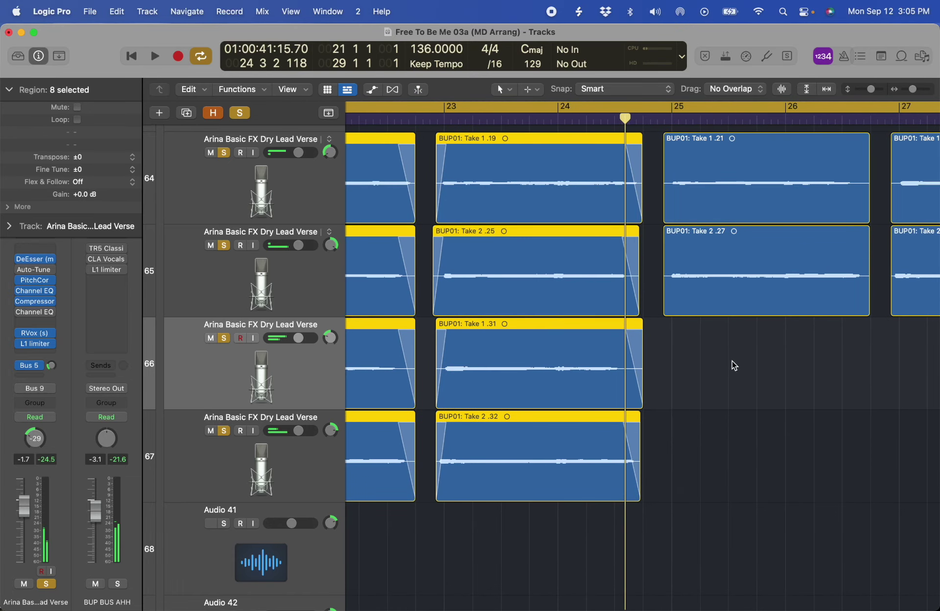
Delete the four leftover take regions in bars 25 to 28 on tracks 64 and 65.
{"action": "left_click", "coordinate": [737, 404]}
{"action": "left_click", "coordinate": [751, 407], "text": "ctrl+alt"}
{"action": "left_click_drag", "start_coordinate": [735, 252], "coordinate": [573, 357]}
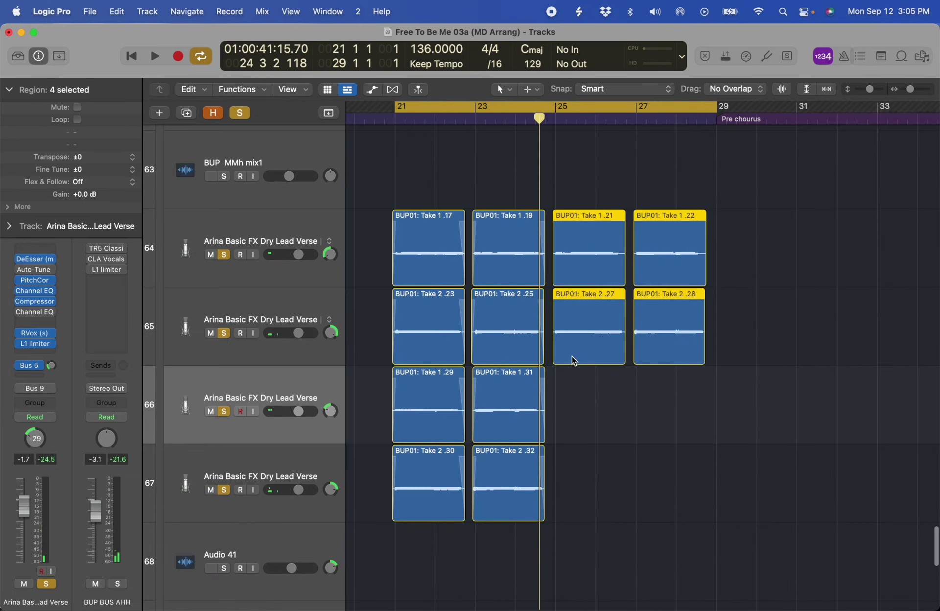
{"action": "key", "text": "Delete"}
Set the cycle range to bars 23 to 25 and audition track 65's second region soloed to locate the noise.
{"action": "left_click", "coordinate": [517, 346]}
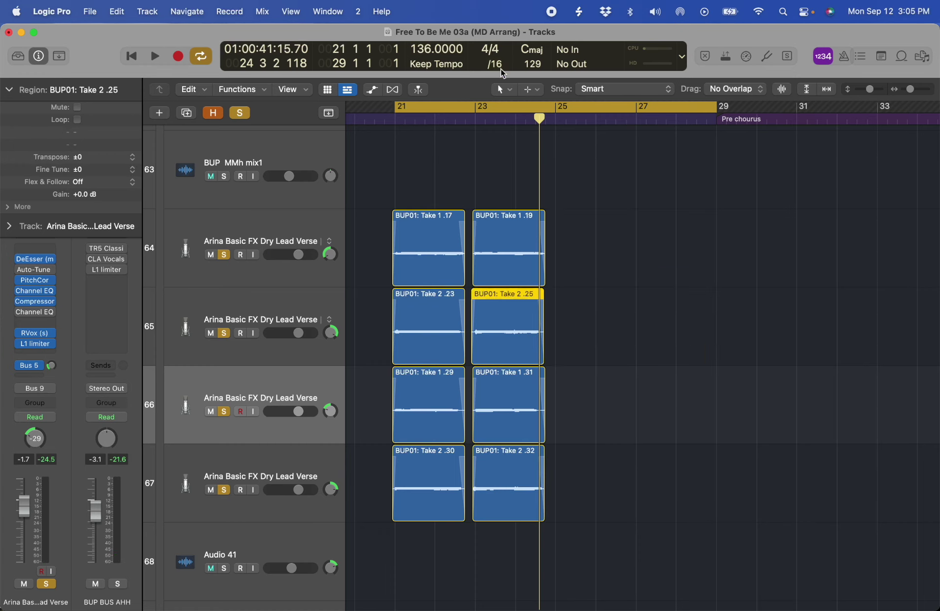
{"action": "left_click_drag", "start_coordinate": [481, 104], "coordinate": [554, 105]}
{"action": "left_click_drag", "start_coordinate": [439, 274], "coordinate": [604, 373]}
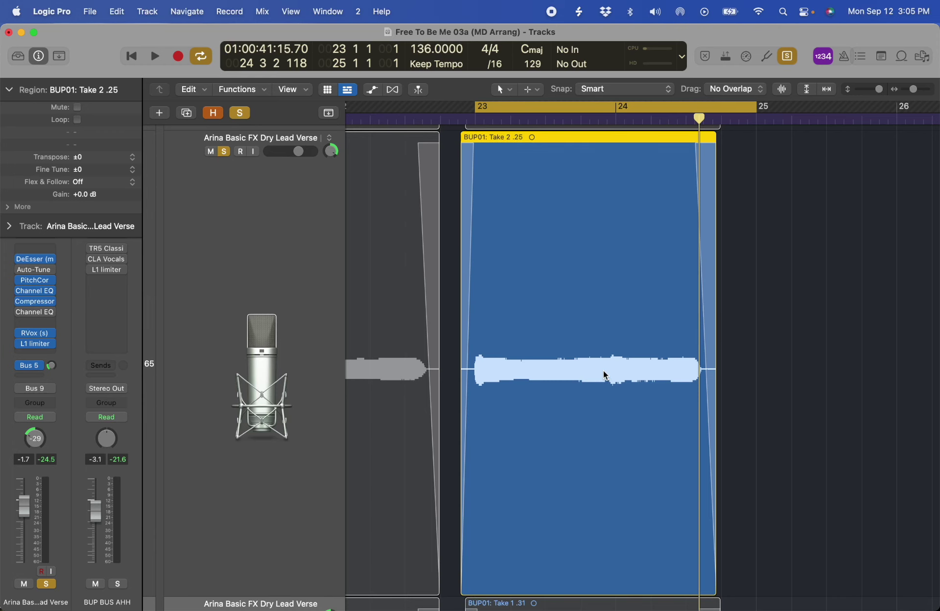
{"action": "left_click", "coordinate": [604, 370], "text": "ctrl+alt"}
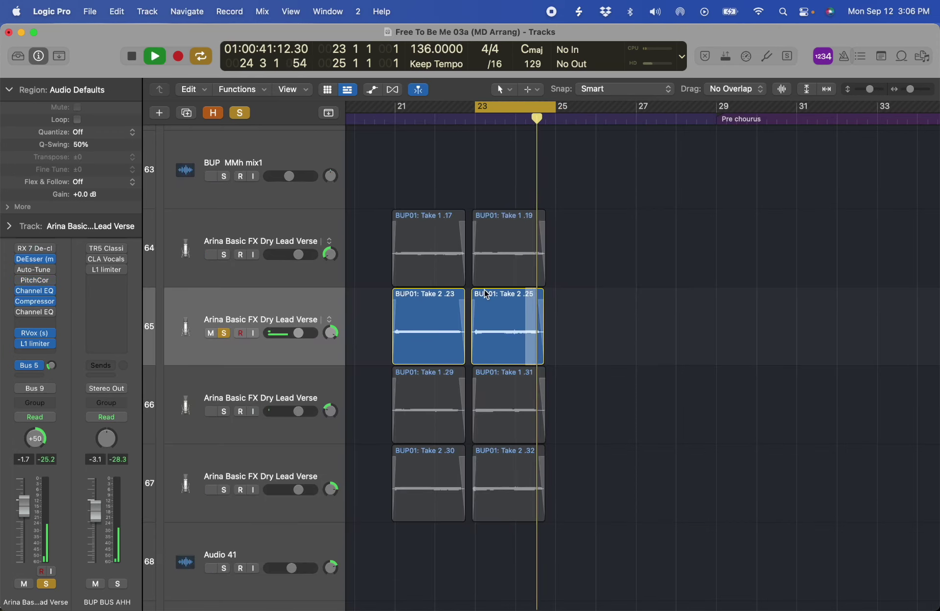
{"action": "left_click_drag", "start_coordinate": [485, 290], "coordinate": [630, 460]}
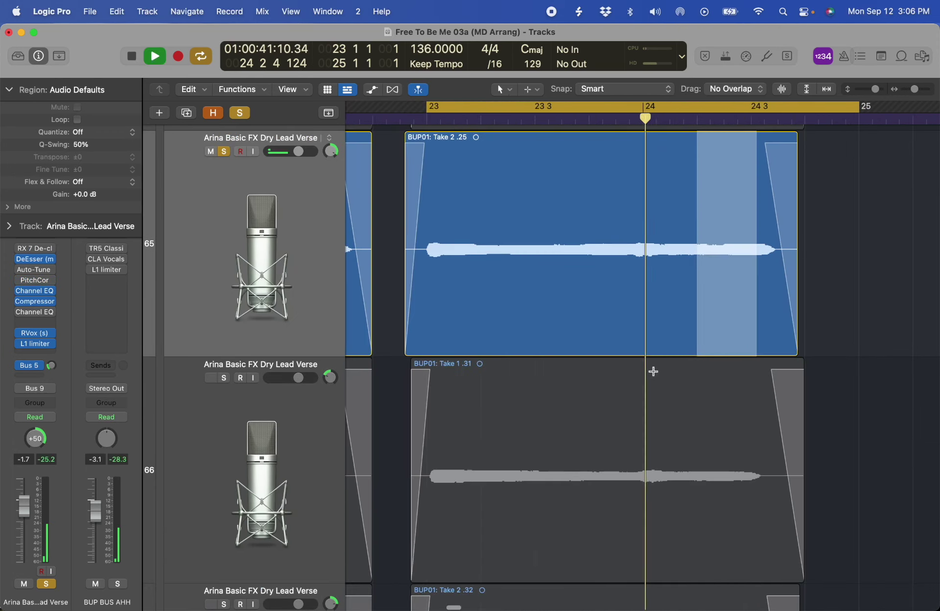
Isolate the sustained note from 24 1 to 24 2 on track 65, copy it over the noise at 24 2, and play it back.
{"action": "left_click_drag", "start_coordinate": [464, 209], "coordinate": [568, 225]}
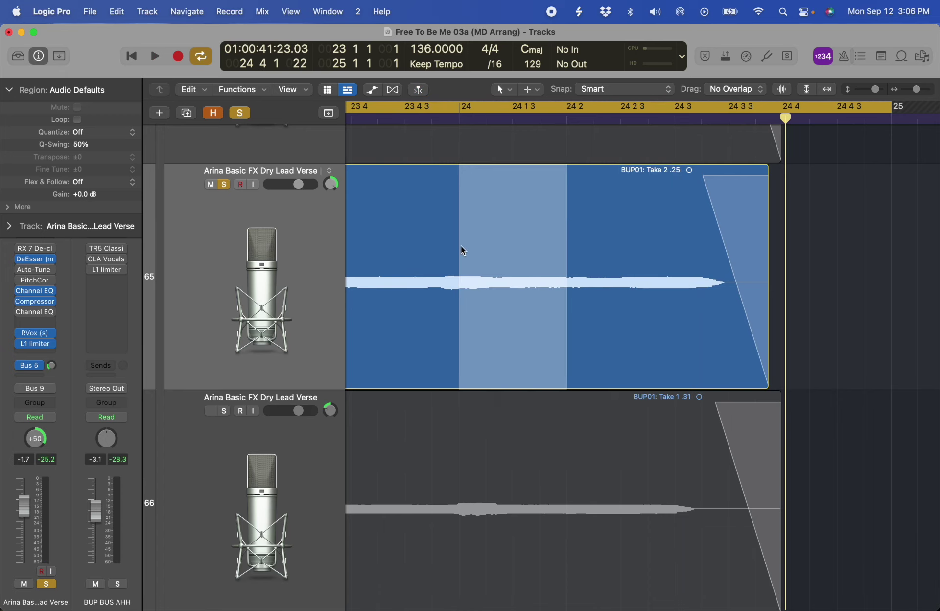
{"action": "key", "text": "space"}
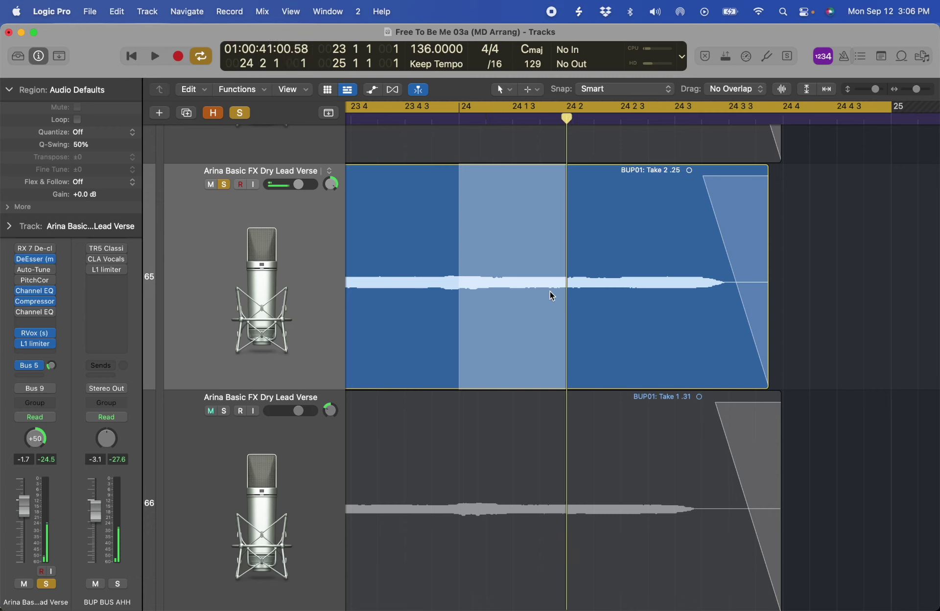
{"action": "left_click", "coordinate": [503, 256]}
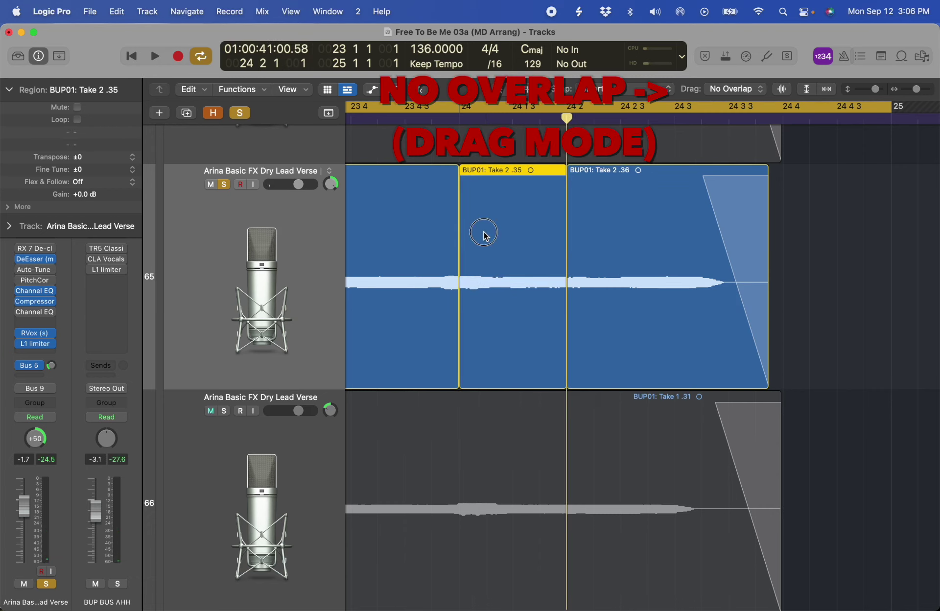
{"action": "left_click_drag", "start_coordinate": [483, 235], "coordinate": [594, 234]}
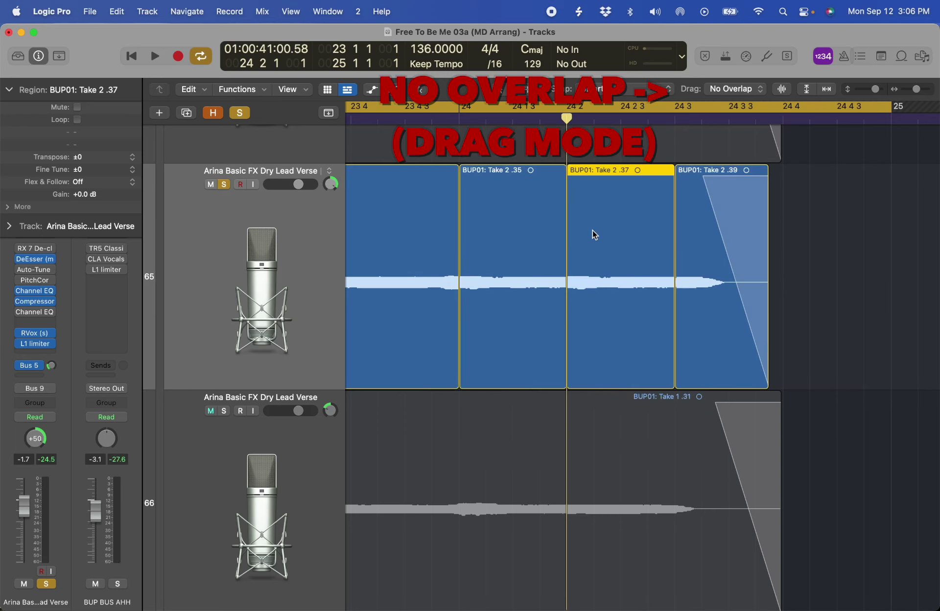
{"action": "key", "text": "space"}
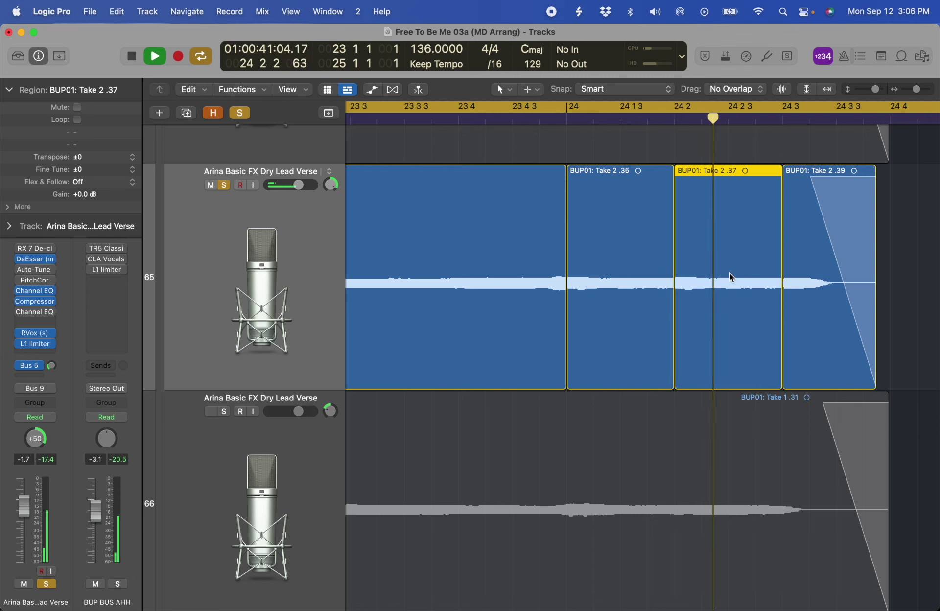
{"action": "key", "text": "space"}
Add short crossfades at the joins between the four region pieces on track 65 and listen to the result.
{"action": "left_click_drag", "start_coordinate": [903, 216], "coordinate": [558, 223]}
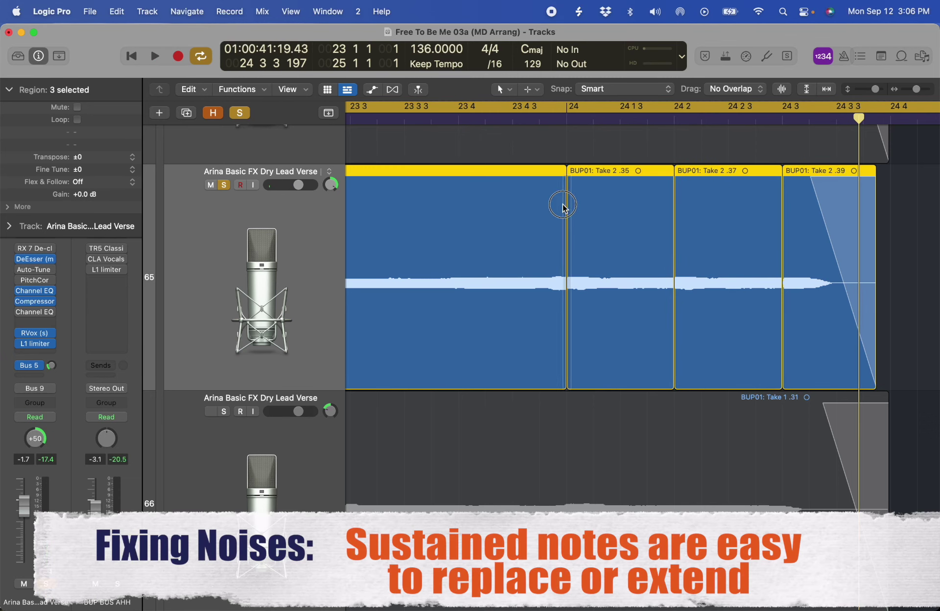
{"action": "key", "text": "space"}
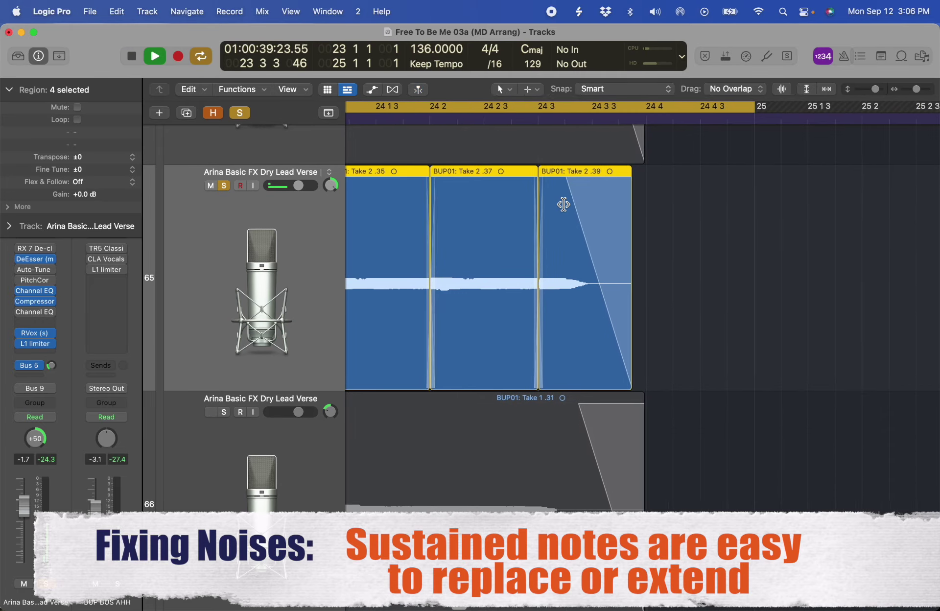
{"action": "key", "text": "space"}
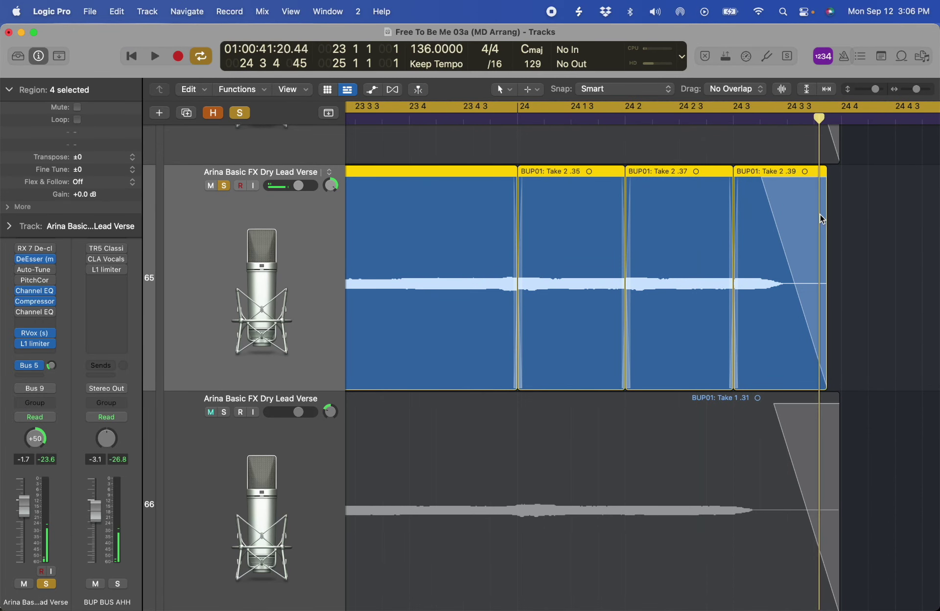
{"action": "left_click", "coordinate": [882, 209]}
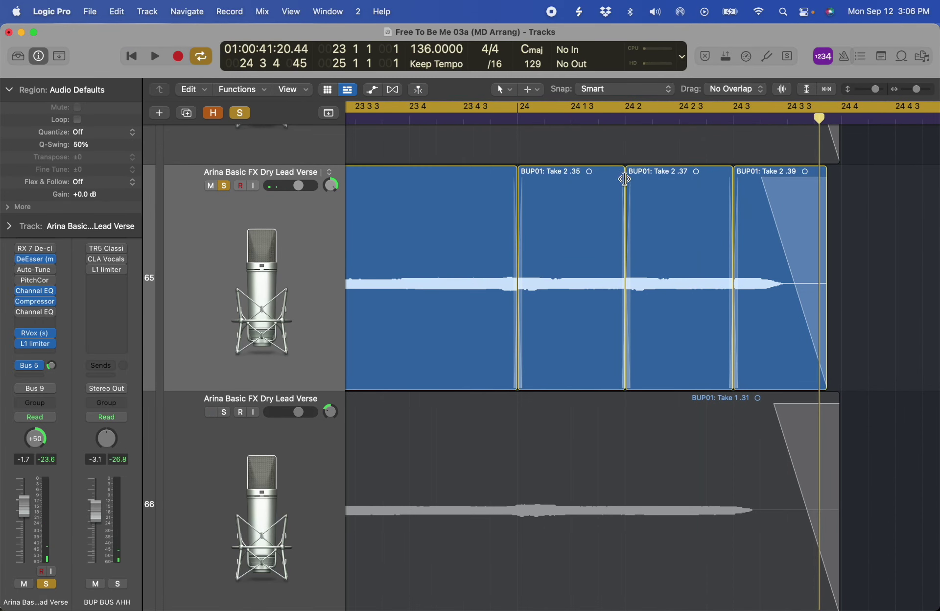
Adjust the edit point between the original and copied note on track 65 to slightly before 24 2, auditioning the join.
{"action": "left_click_drag", "start_coordinate": [625, 180], "coordinate": [635, 179]}
{"action": "left_click", "coordinate": [605, 120]}
{"action": "key", "text": "space"}
{"action": "key", "text": "space"}
{"action": "left_click_drag", "start_coordinate": [636, 174], "coordinate": [614, 172]}
{"action": "left_click", "coordinate": [583, 119]}
{"action": "key", "text": "space"}
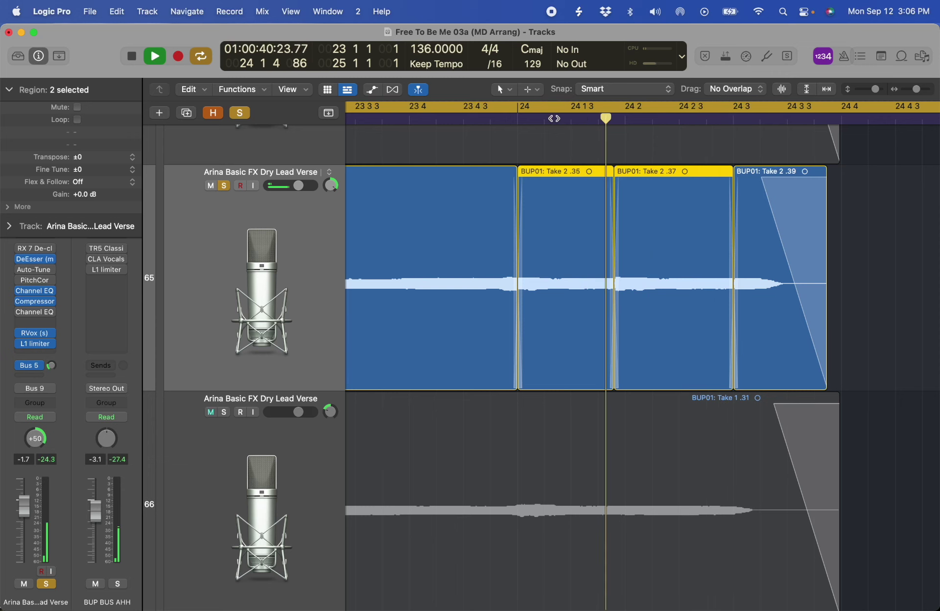
{"action": "key", "text": "space"}
Select all stacked regions in bars 21 to 24, solo tracks 64, 66 and 67 along with 65, and play the stack.
{"action": "key", "text": "z"}
{"action": "left_click_drag", "start_coordinate": [655, 235], "coordinate": [407, 469]}
{"action": "left_click", "coordinate": [226, 255]}
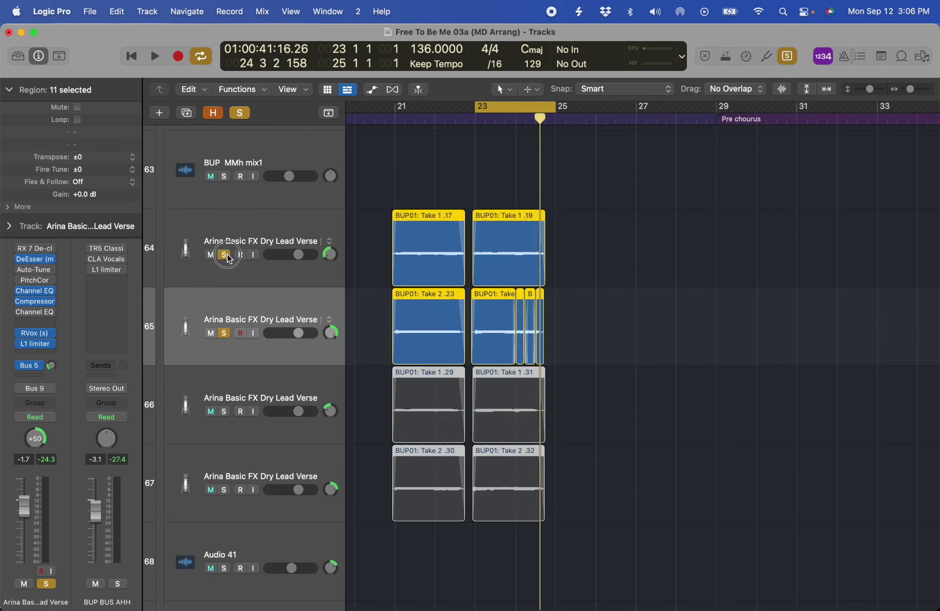
{"action": "left_click", "coordinate": [225, 490]}
{"action": "left_click", "coordinate": [224, 412]}
{"action": "key", "text": "space"}
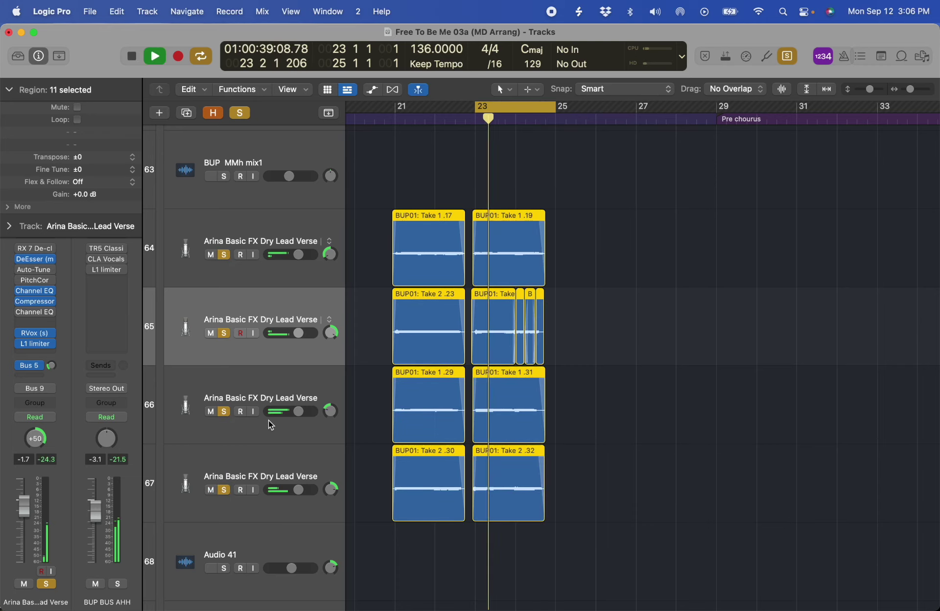
{"action": "key", "text": "super+Right"}
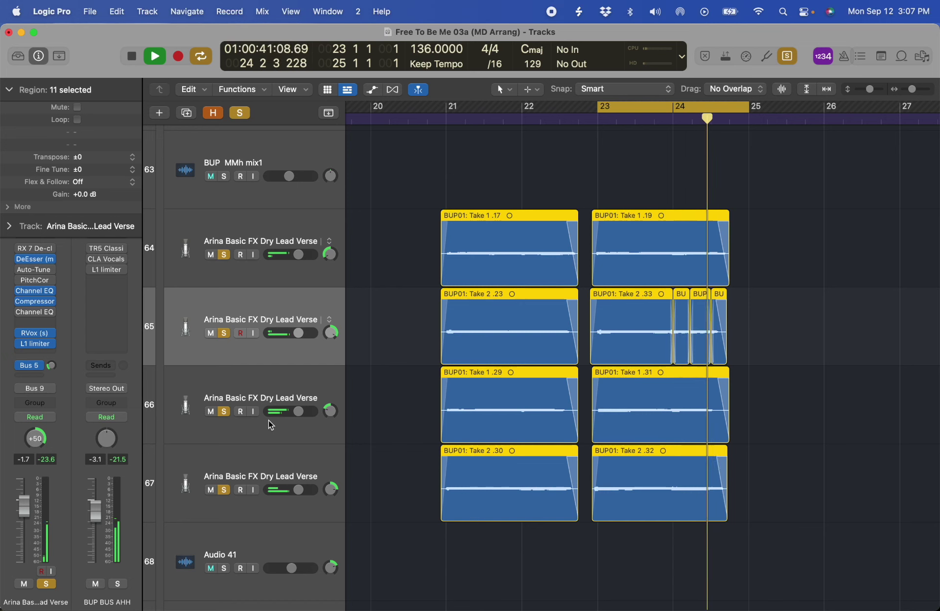
{"action": "key", "text": "z"}
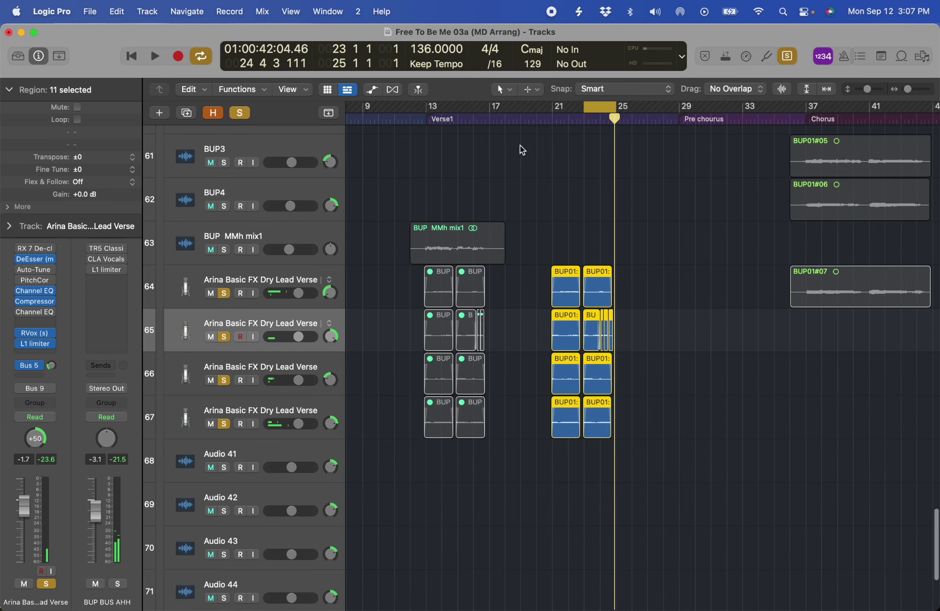
Select vocal tracks 64 to 67 and then the BUP BUS AHH summing track that contains them.
{"action": "left_click", "coordinate": [283, 274]}
{"action": "left_click", "coordinate": [272, 427], "text": "shift"}
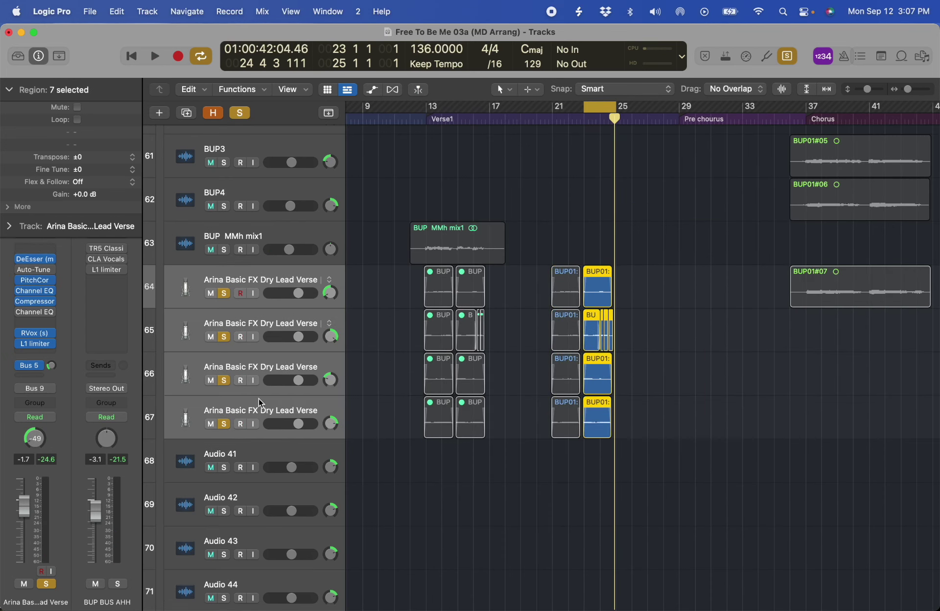
{"action": "scroll", "coordinate": [257, 391], "scroll_direction": "up", "scroll_amount": 5}
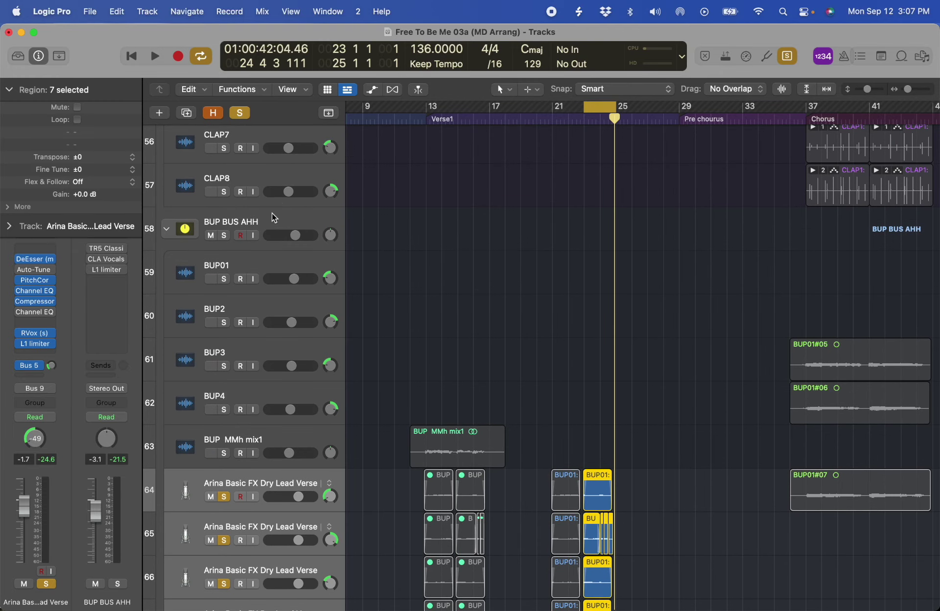
{"action": "left_click", "coordinate": [274, 218]}
Select the stacked regions in bars 21 to 24 and enable the BUP BUS AHH plug-ins TR5, CLA Vocals and L1 limiter.
{"action": "scroll", "coordinate": [495, 300], "scroll_direction": "down", "scroll_amount": 5}
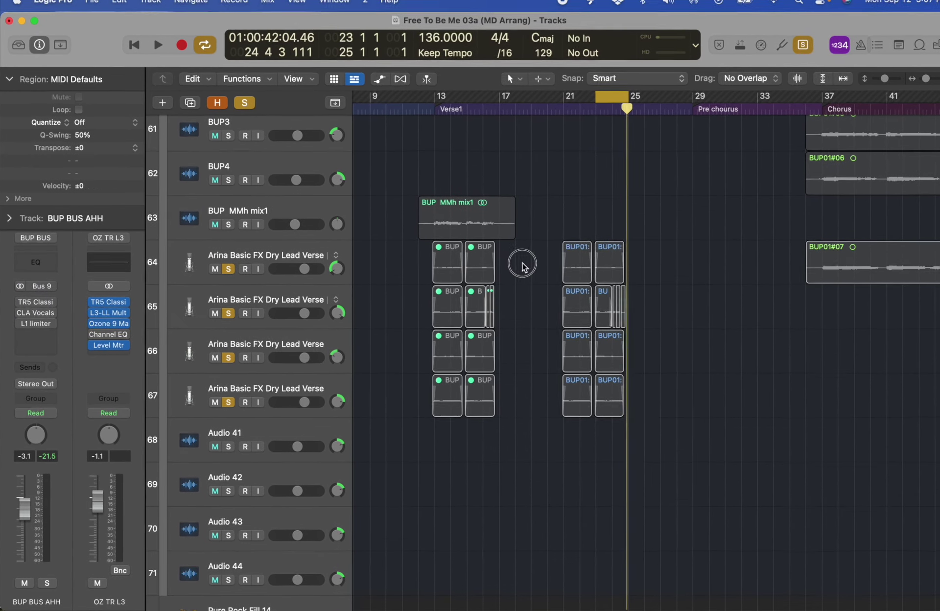
{"action": "left_click_drag", "start_coordinate": [522, 266], "coordinate": [668, 426]}
{"action": "scroll", "coordinate": [333, 392], "scroll_direction": "up", "scroll_amount": 3}
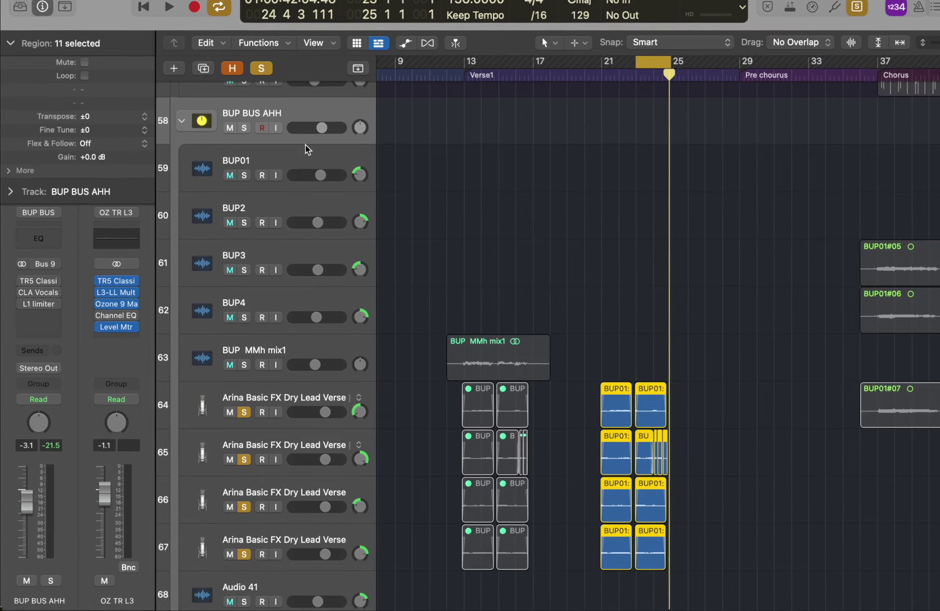
{"action": "left_click", "coordinate": [22, 281], "text": "alt"}
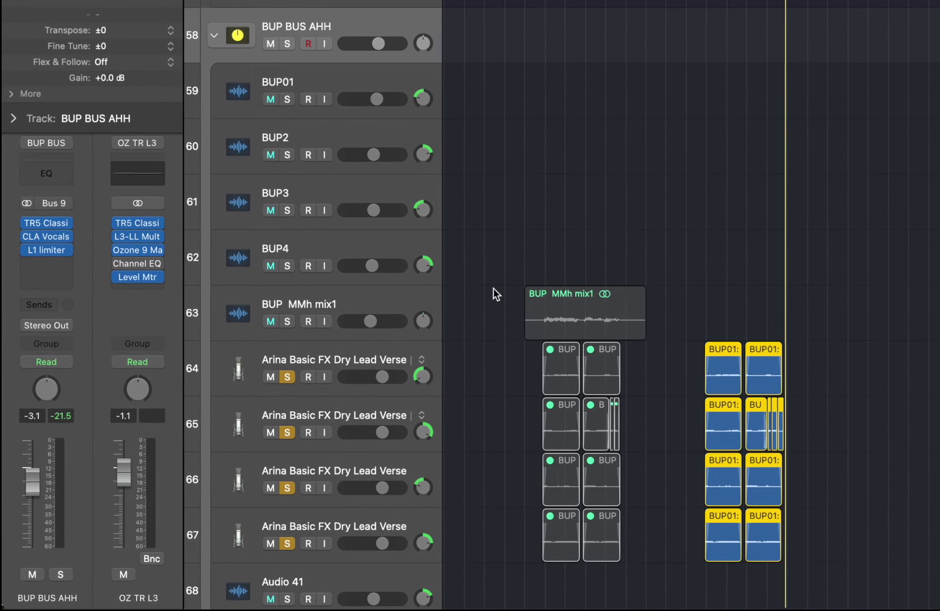
Set the cycle range from bar 20 to bar 26 around the stacked vocals and play it back.
{"action": "scroll", "coordinate": [495, 294], "scroll_direction": "up", "scroll_amount": 5}
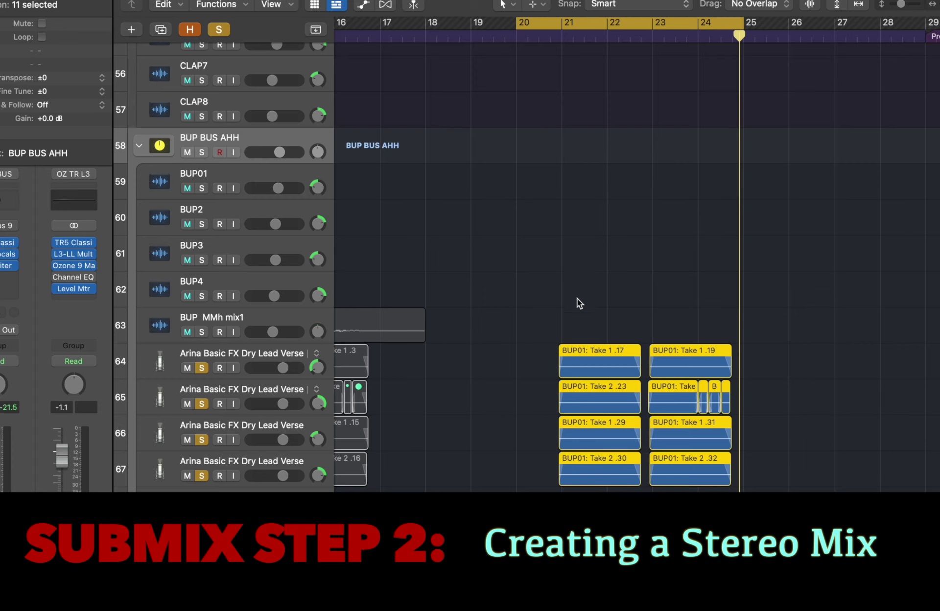
{"action": "left_click_drag", "start_coordinate": [787, 23], "coordinate": [786, 24]}
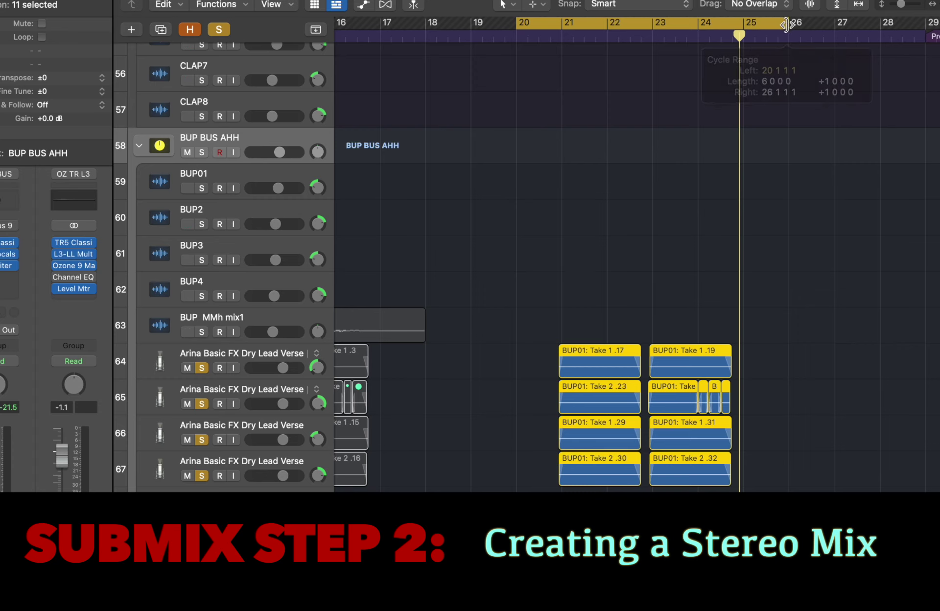
{"action": "key", "text": "space"}
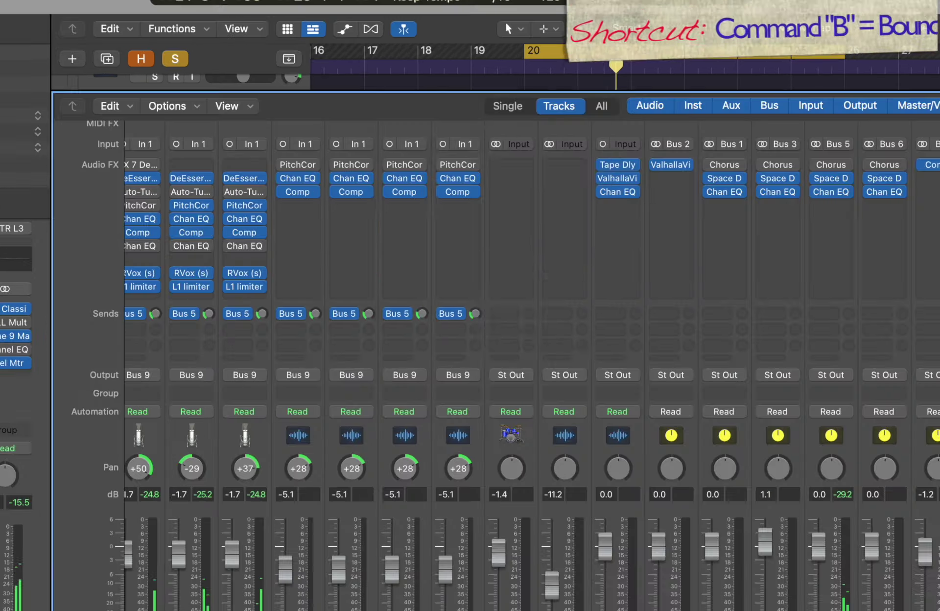
Bounce the cycle range offline as a 24-bit, 48000 Hz interleaved Wave added to the project, named as a BUP MMh mix, and close the mixer.
{"action": "key", "text": "super+b"}
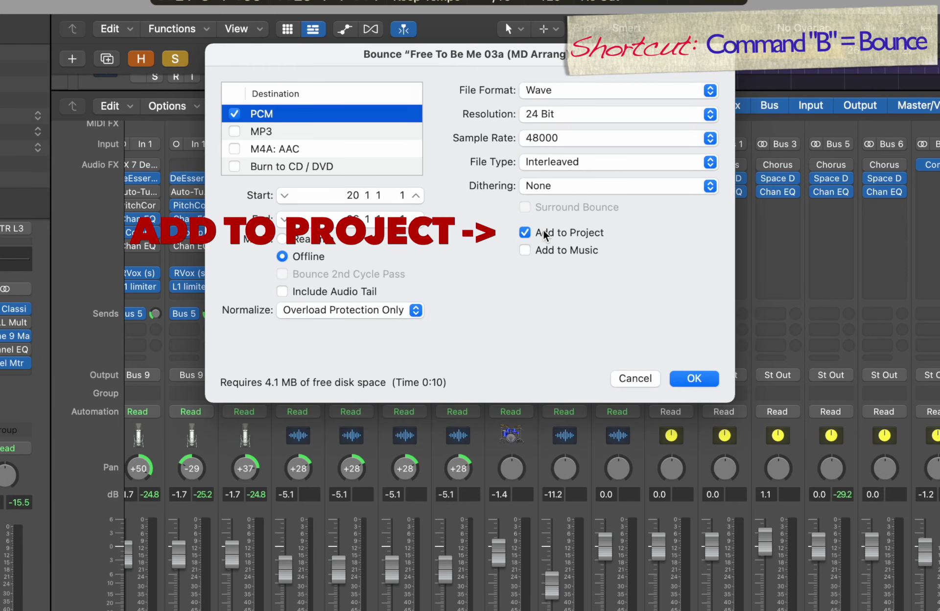
{"action": "left_click", "coordinate": [693, 381]}
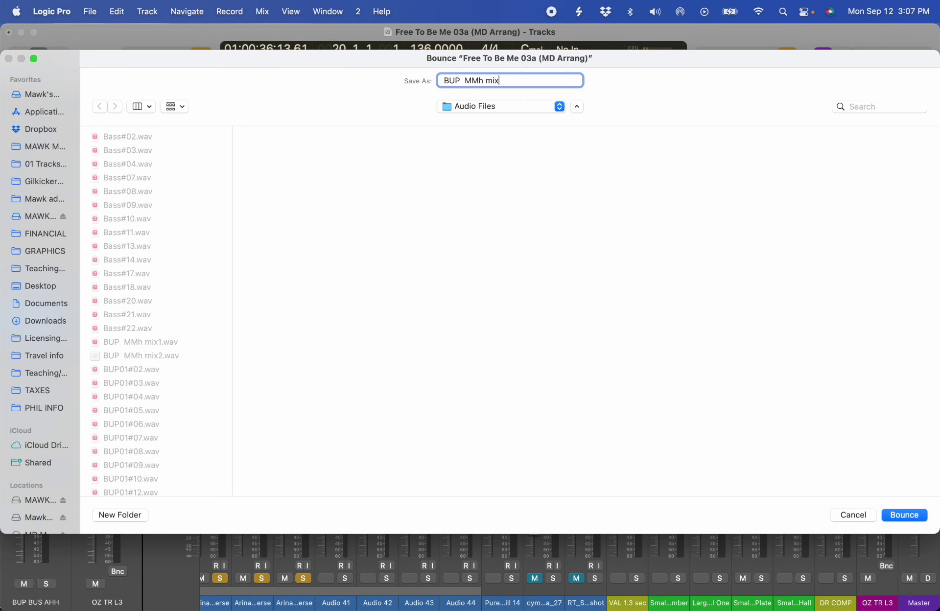
{"action": "key", "text": "Return"}
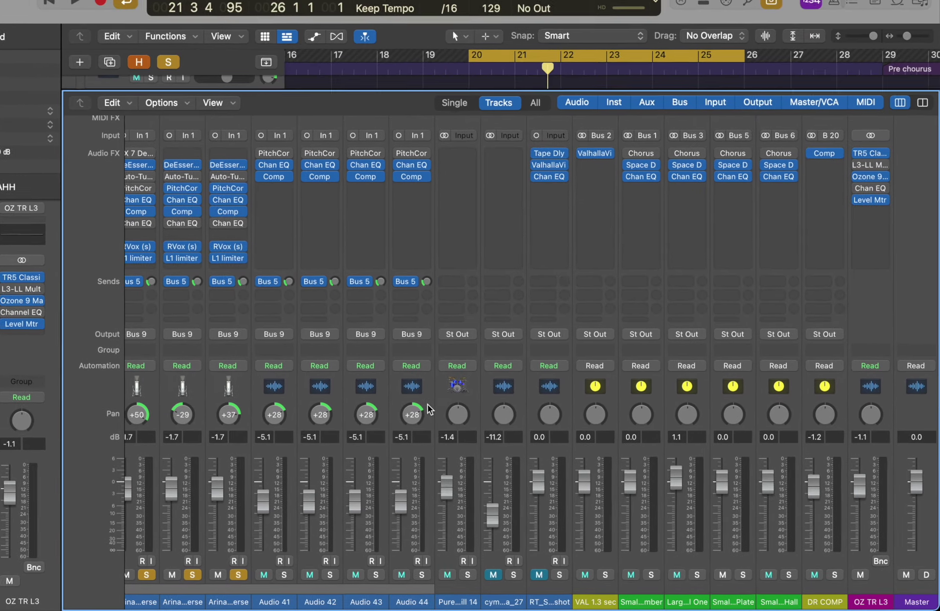
{"action": "key", "text": "x"}
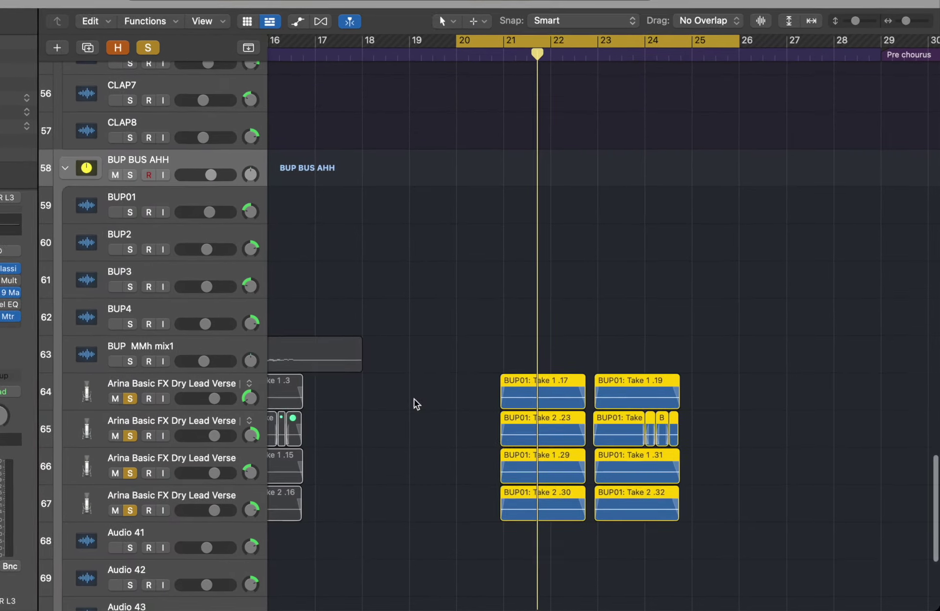
Insert the bounced BUP MMh mix3.wav from the project's audio files at bar 20 on the BUP MMh mix1 track.
{"action": "key", "text": "f"}
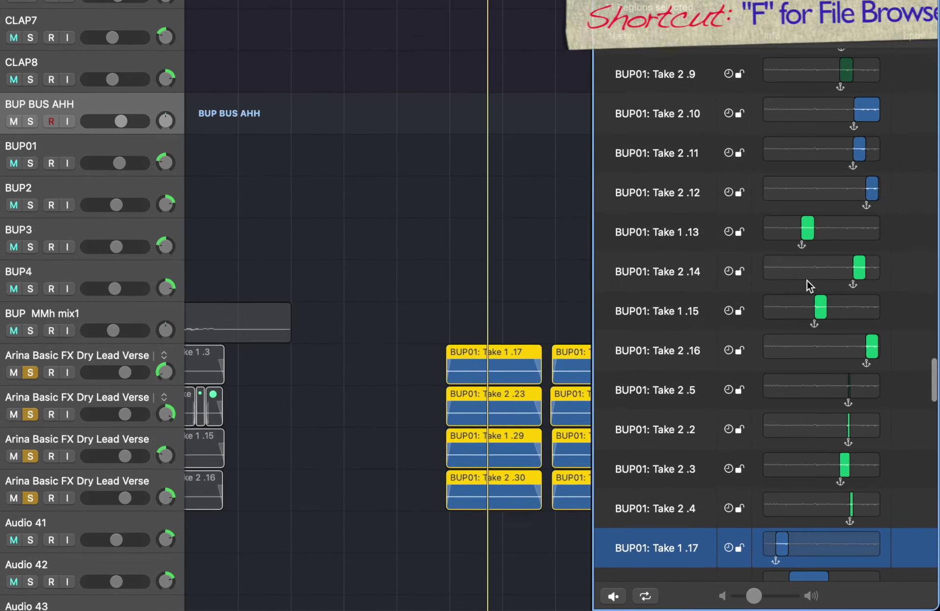
{"action": "scroll", "coordinate": [814, 298], "scroll_direction": "down", "scroll_amount": 15}
{"action": "left_click", "coordinate": [584, 558]}
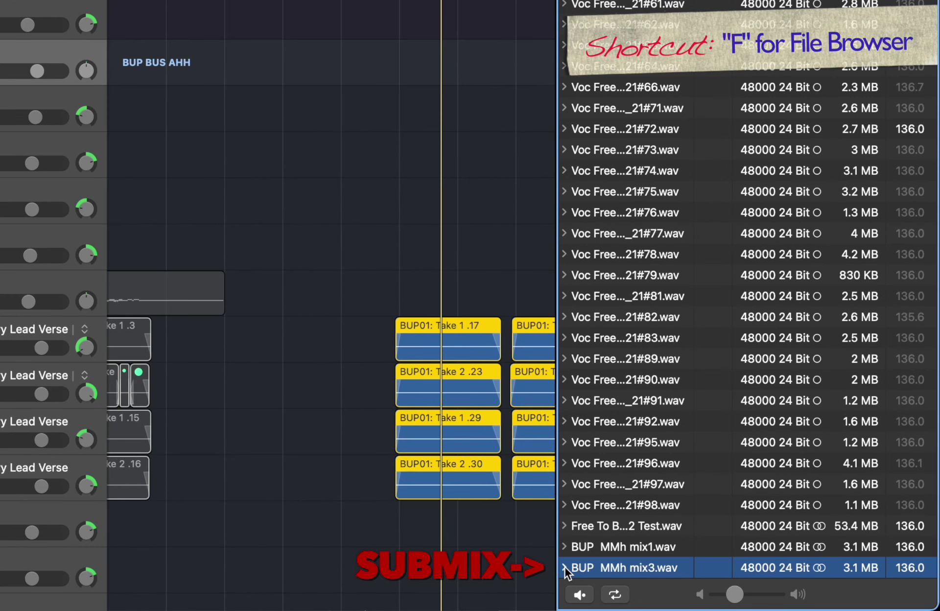
{"action": "left_click_drag", "start_coordinate": [565, 568], "coordinate": [340, 315]}
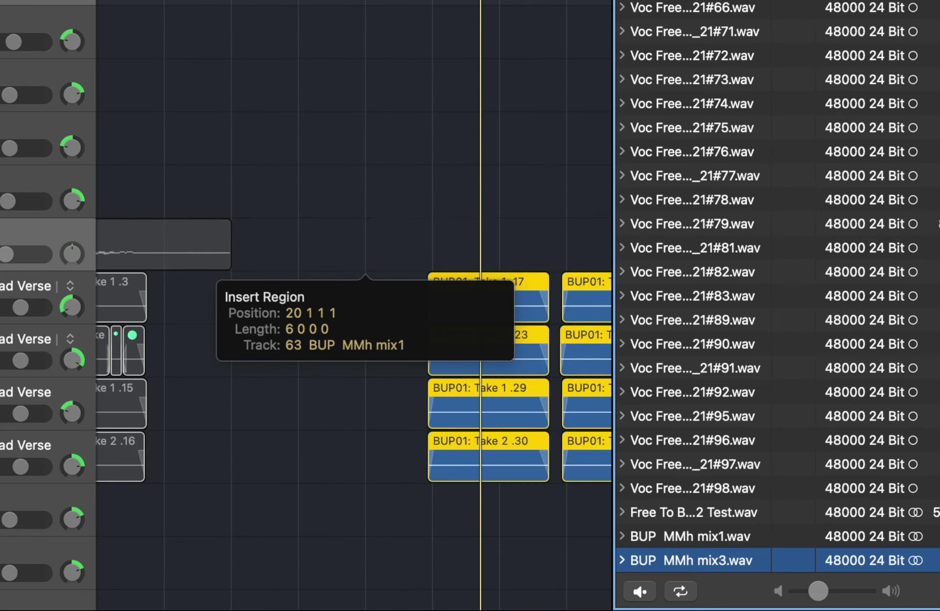
{"action": "left_click_drag", "start_coordinate": [364, 269], "coordinate": [366, 259]}
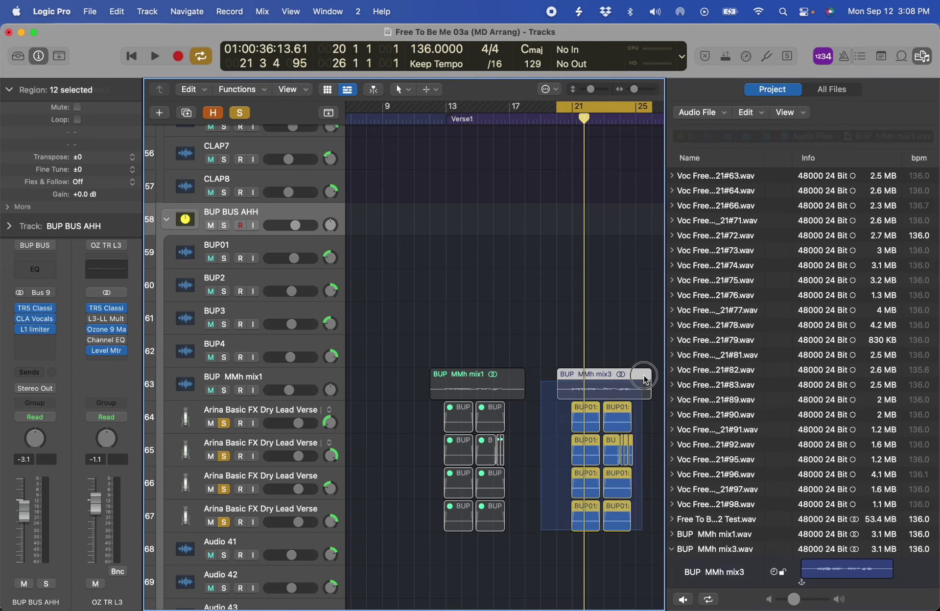
Color the BUP MMh mix3 region and the stacked vocal takes beneath it the same green, and select only the takes.
{"action": "left_click_drag", "start_coordinate": [646, 402], "coordinate": [563, 531]}
{"action": "key", "text": "alt+c"}
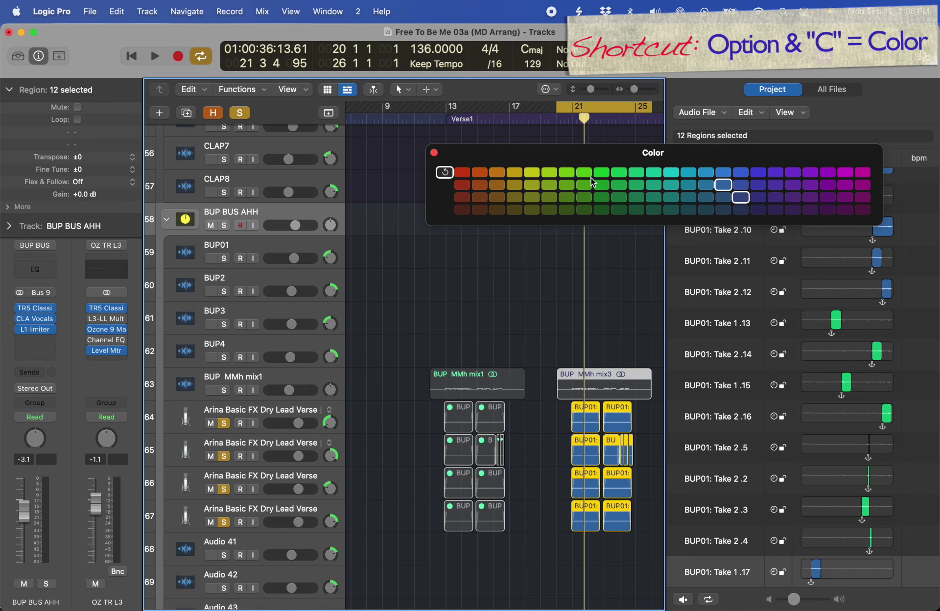
{"action": "left_click", "coordinate": [584, 184]}
{"action": "left_click_drag", "start_coordinate": [545, 418], "coordinate": [641, 528]}
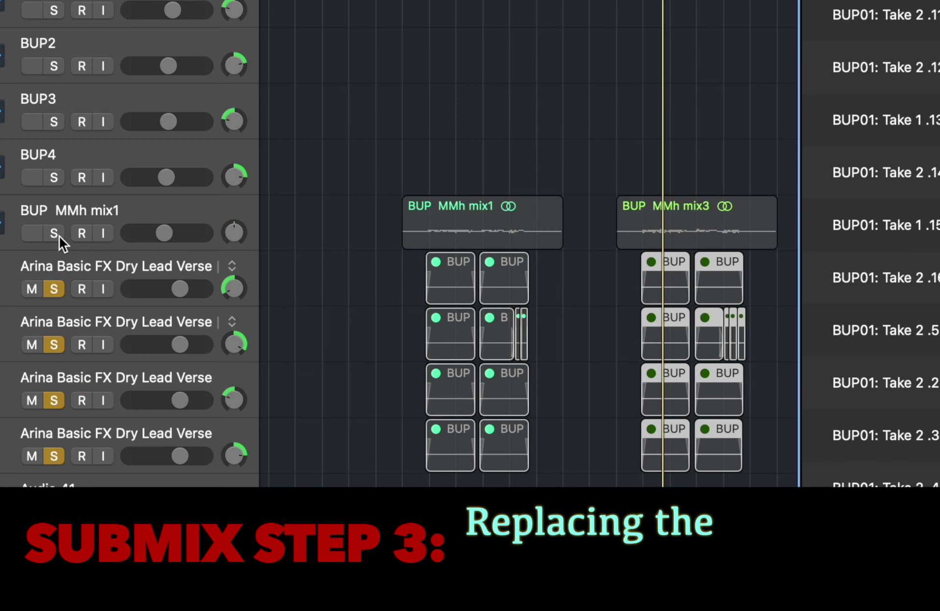
Solo the BUP MMh mix1 track instead of the vocal tracks, select the BUP MMh mix3 region and close the file browser.
{"action": "left_click", "coordinate": [224, 391]}
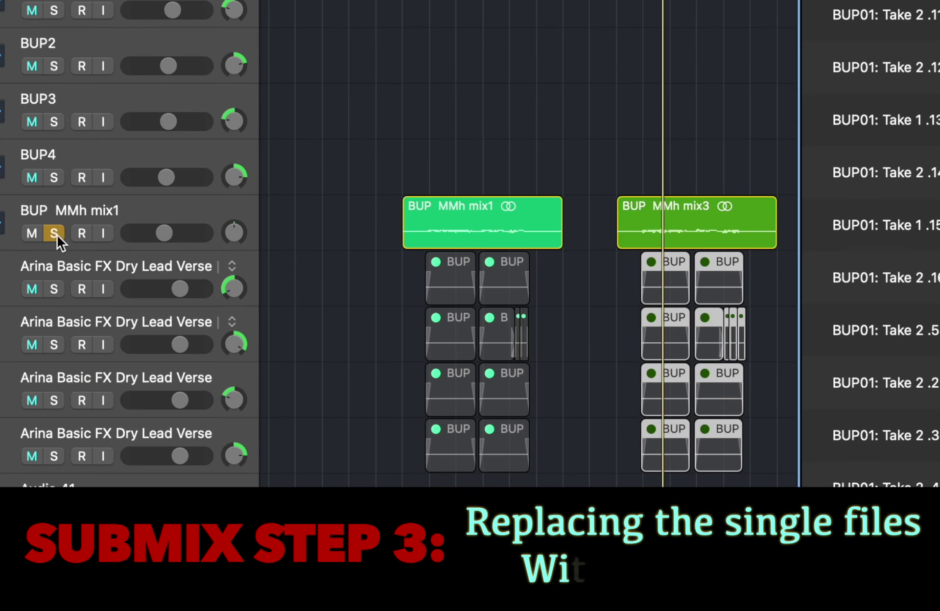
{"action": "left_click", "coordinate": [712, 207]}
{"action": "key", "text": "f"}
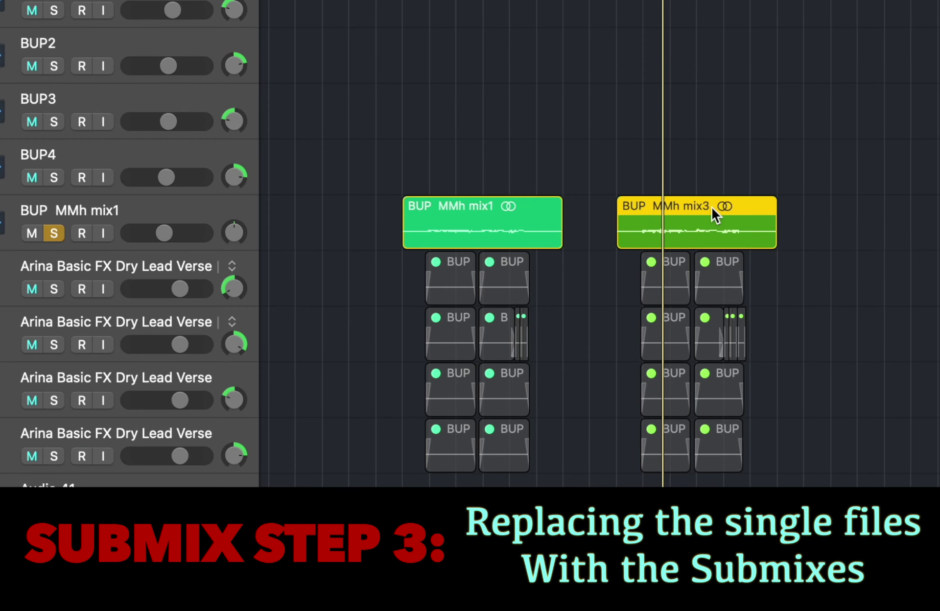
{"action": "key", "text": "super+Up"}
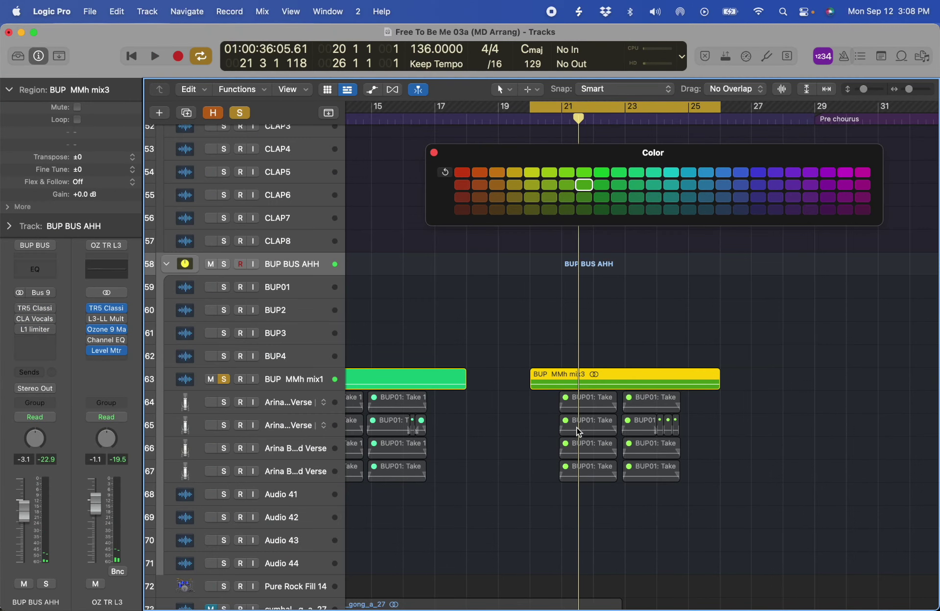
Close the color palette, clear the track solo and raise the BUP MMh mix1 track's volume to -3.9 dB during playback.
{"action": "left_click", "coordinate": [433, 152]}
{"action": "key", "text": "ctrl+s"}
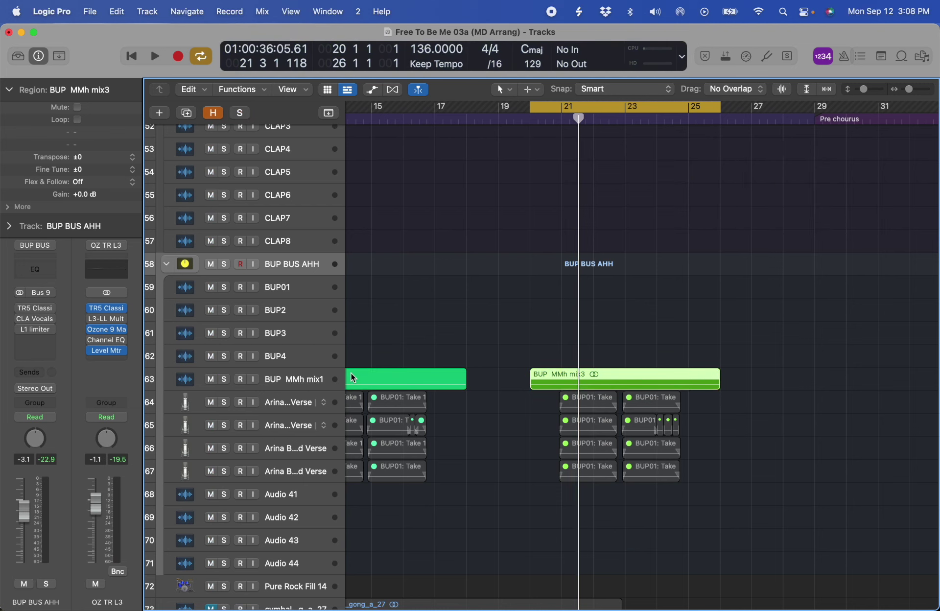
{"action": "left_click", "coordinate": [282, 386]}
{"action": "key", "text": "ctrl+s"}
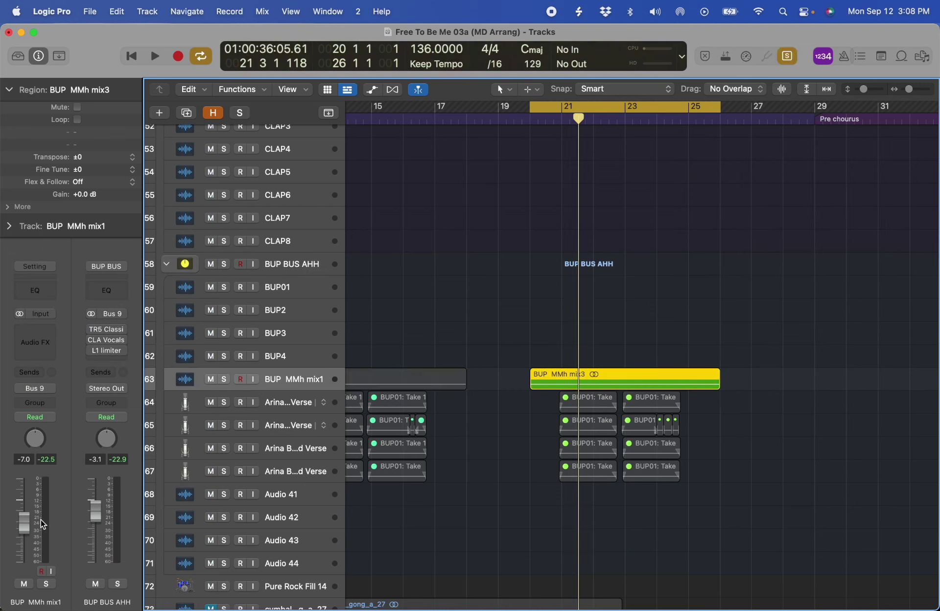
{"action": "key", "text": "ctrl+s"}
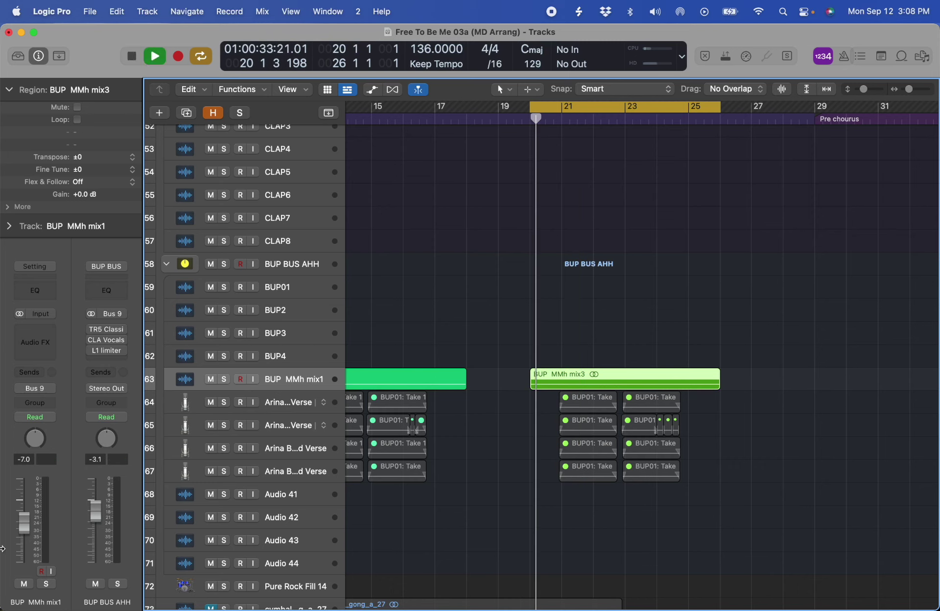
{"action": "left_click_drag", "start_coordinate": [32, 529], "coordinate": [29, 523]}
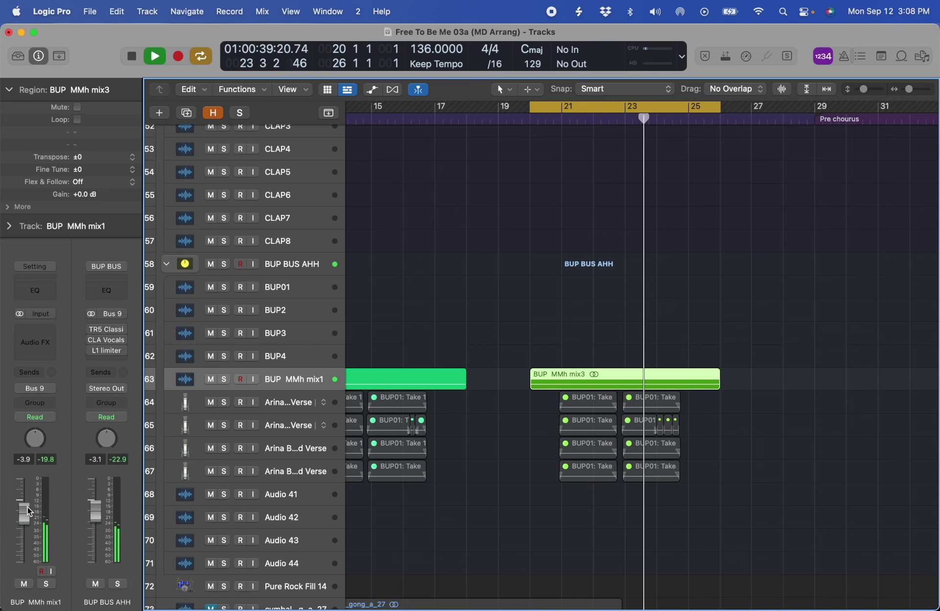
{"action": "key", "text": "space"}
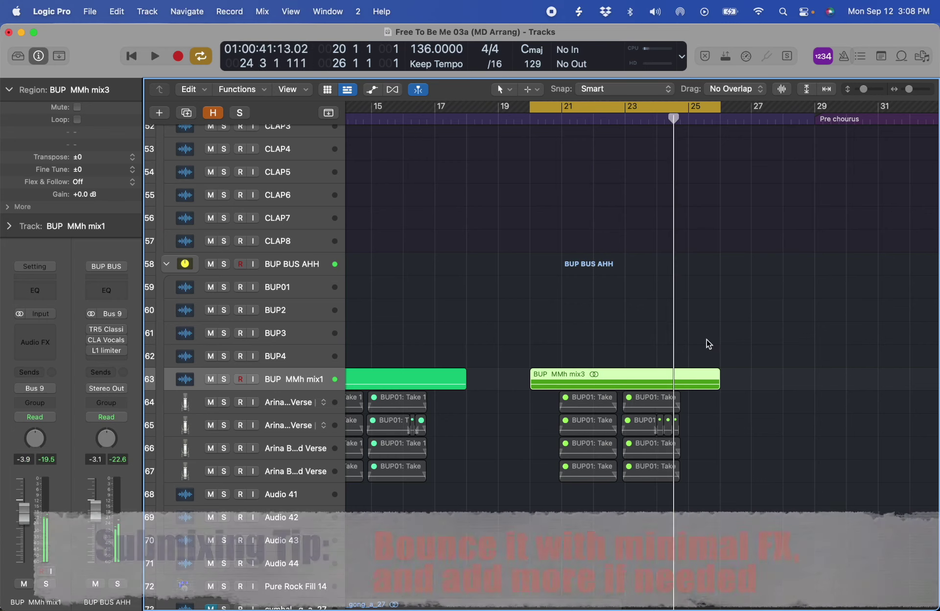
Mute and hide the single vocal tracks 64 to 67 beneath the BUP MMh mix1 track.
{"action": "key", "text": "ctrl+s"}
{"action": "key", "text": "super+Left"}
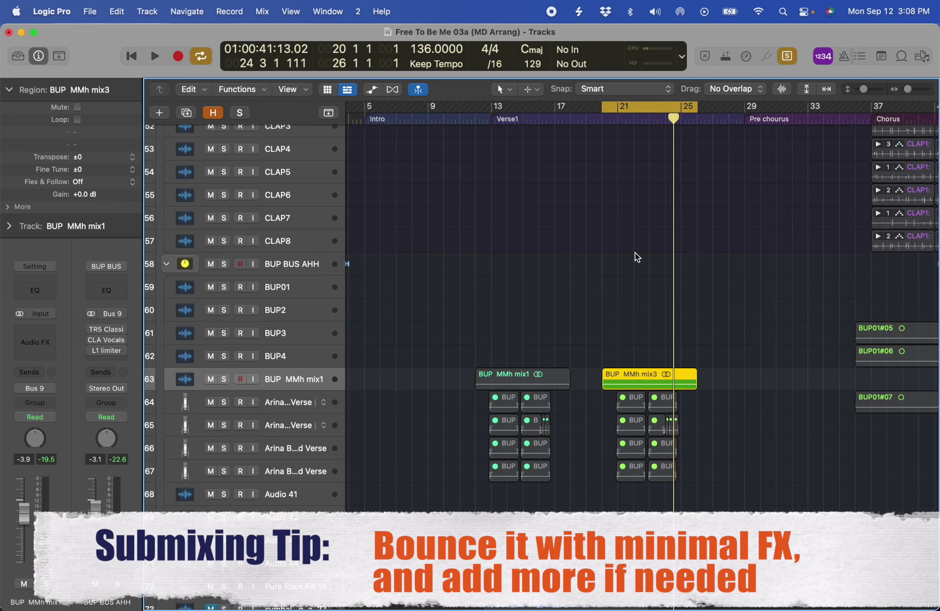
{"action": "key", "text": "super+Up"}
{"action": "key", "text": "ctrl+s"}
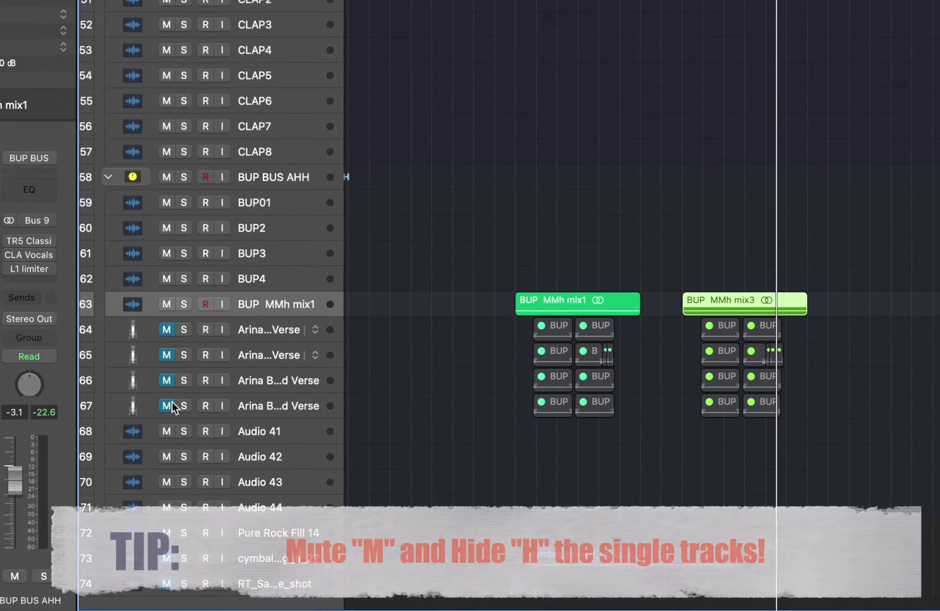
{"action": "key", "text": "h"}
{"action": "left_click", "coordinate": [211, 396]}
{"action": "left_click", "coordinate": [212, 416]}
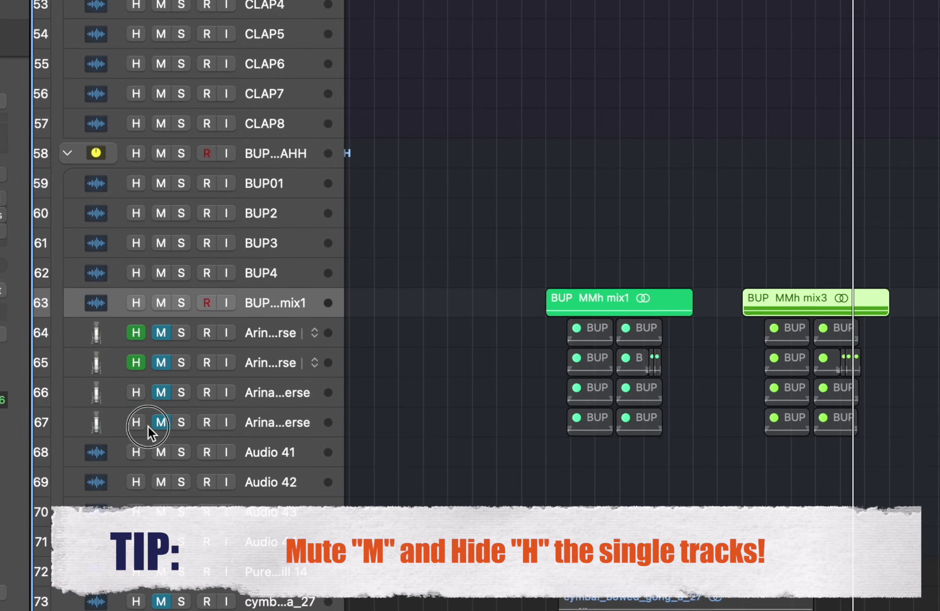
{"action": "left_click_drag", "start_coordinate": [147, 426], "coordinate": [149, 430]}
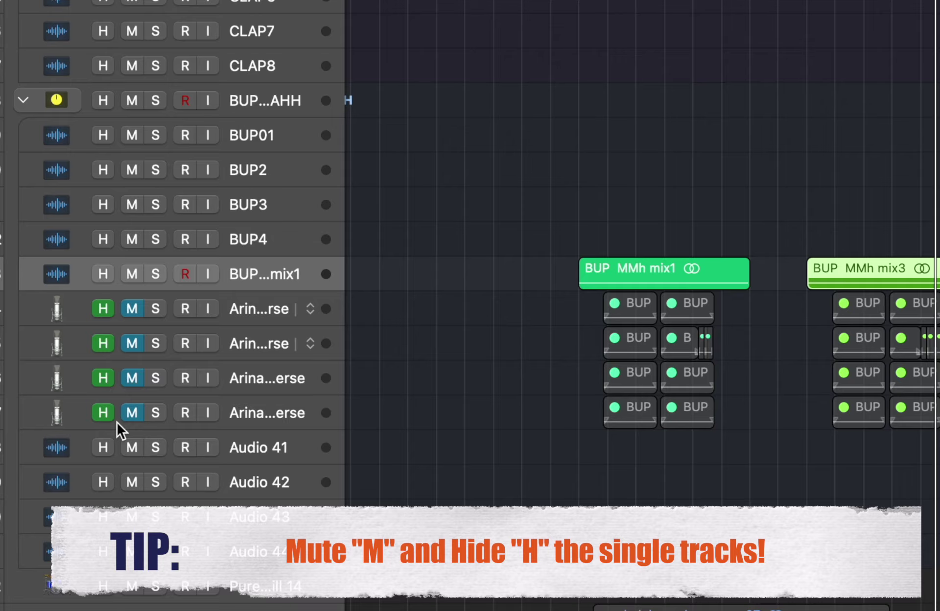
{"action": "key", "text": "h"}
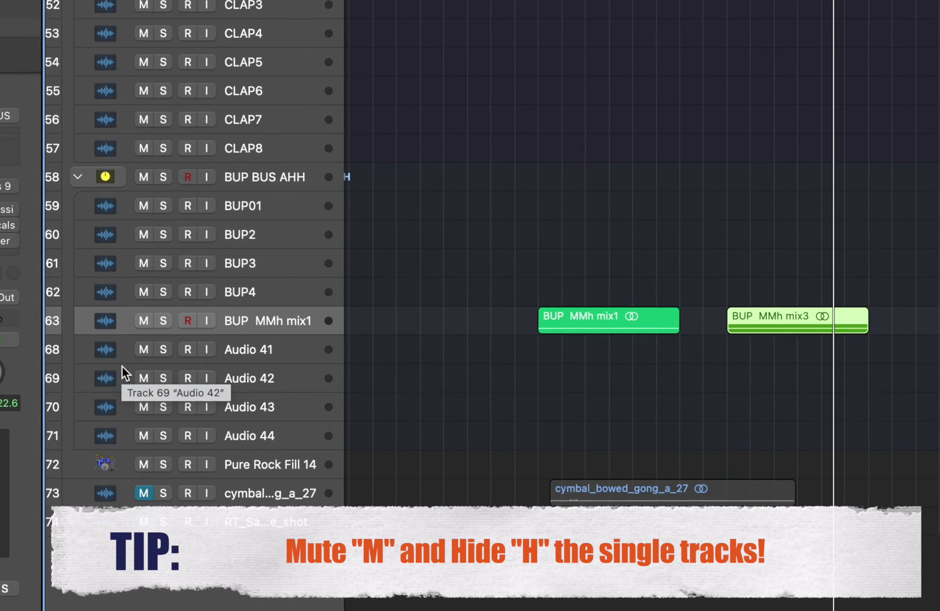
Reveal the hidden vocal tracks 64 to 67 for a check and hide them again.
{"action": "key", "text": "h"}
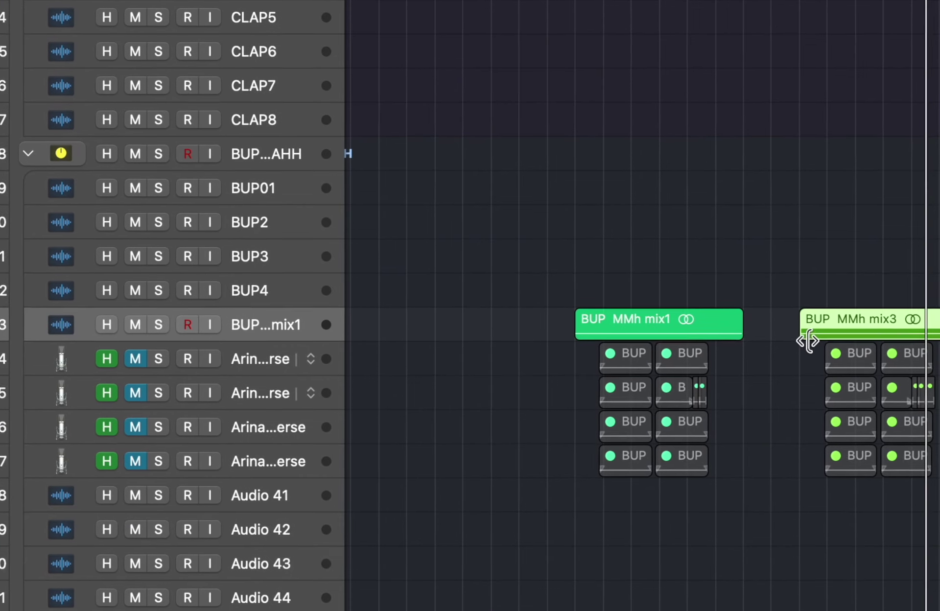
{"action": "key", "text": "h"}
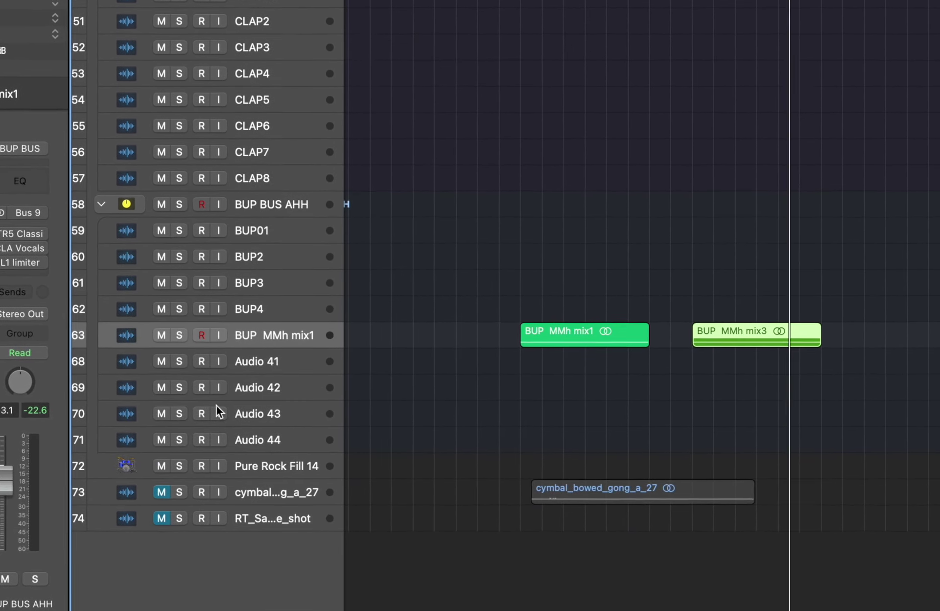
{"action": "key", "text": "super+Left"}
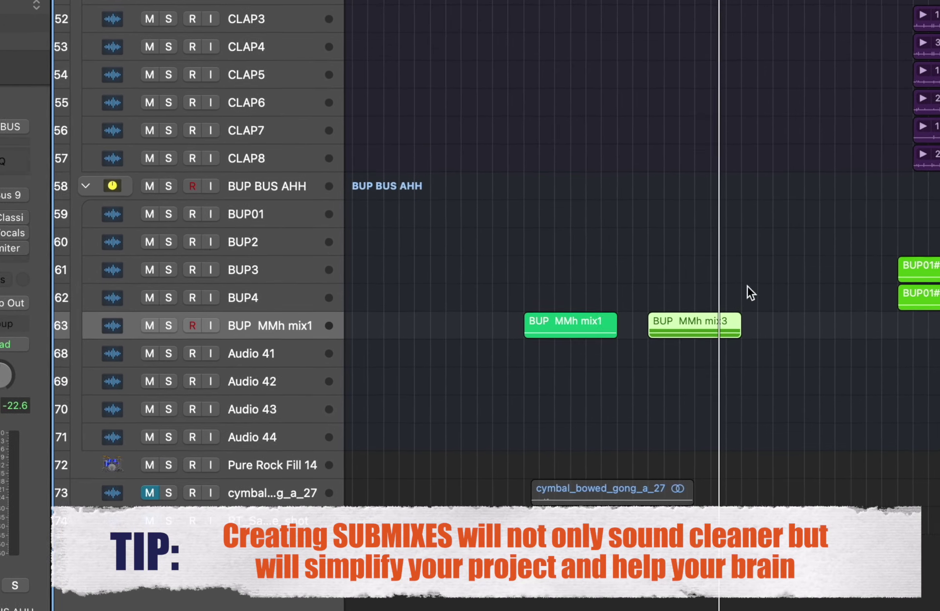